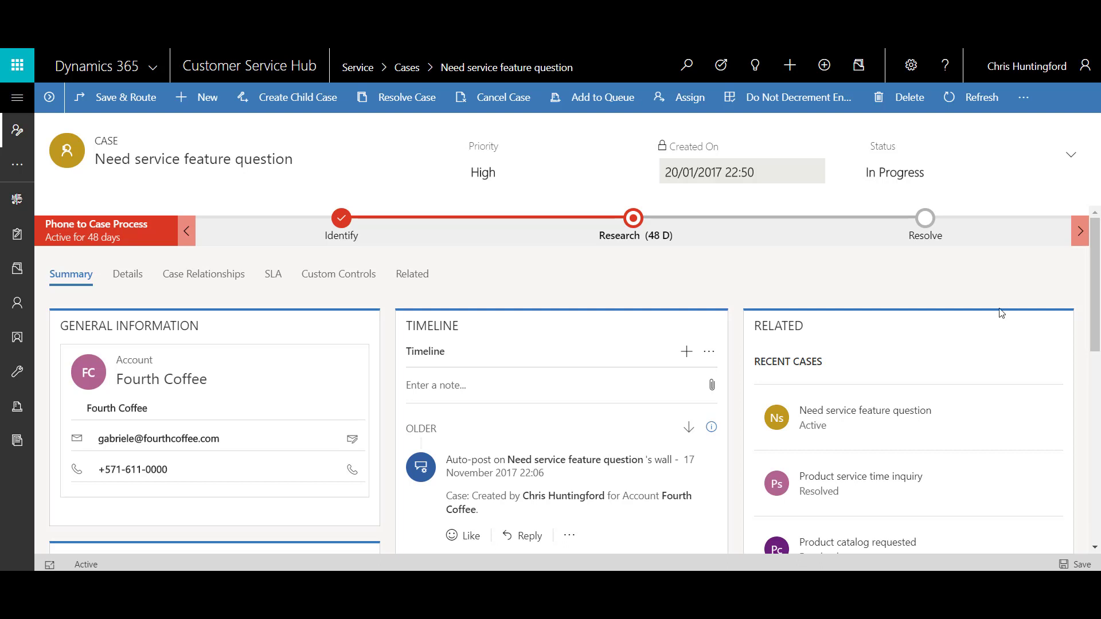
Look through the case's Summary section, covering the account information, case details and related records.
scroll(998, 311, down, 3)
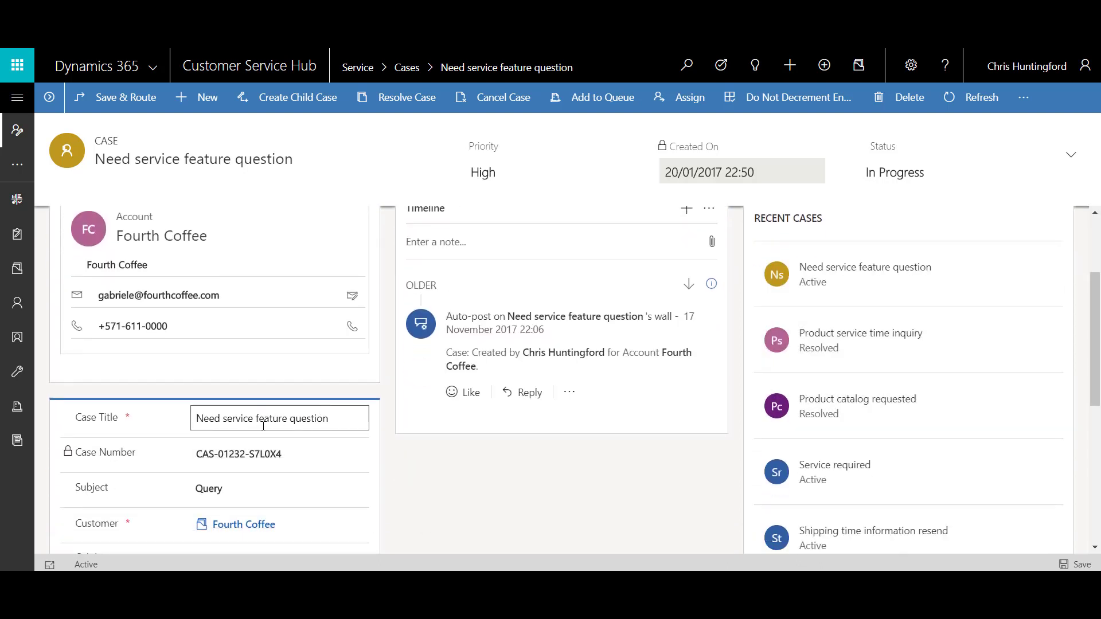
scroll(333, 462, down, 3)
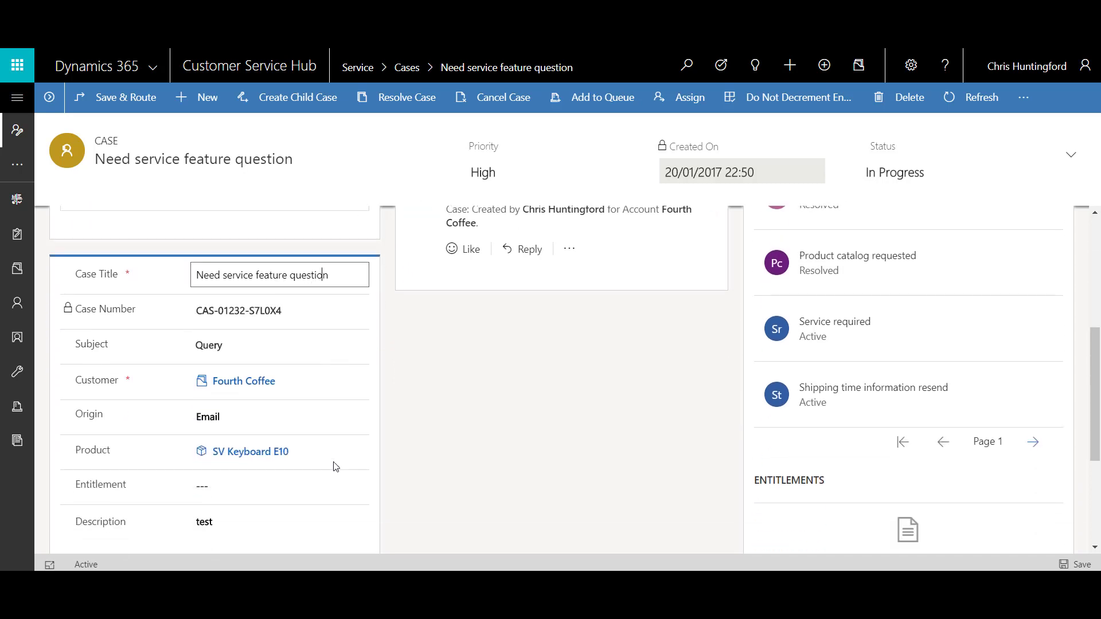
click(272, 423)
click(437, 392)
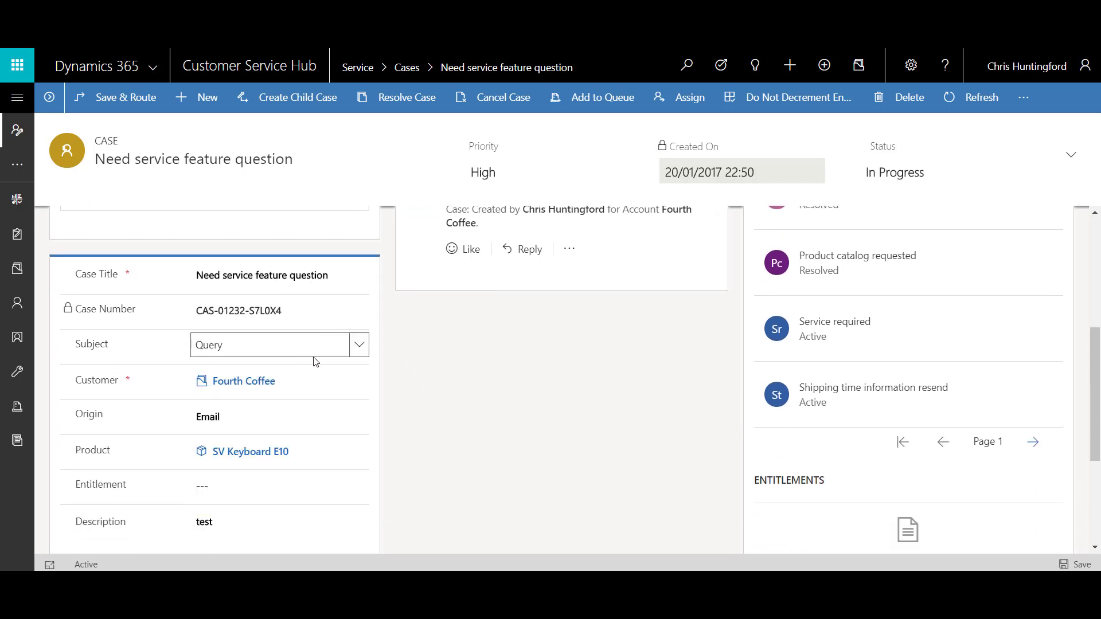
scroll(315, 295, up, 4)
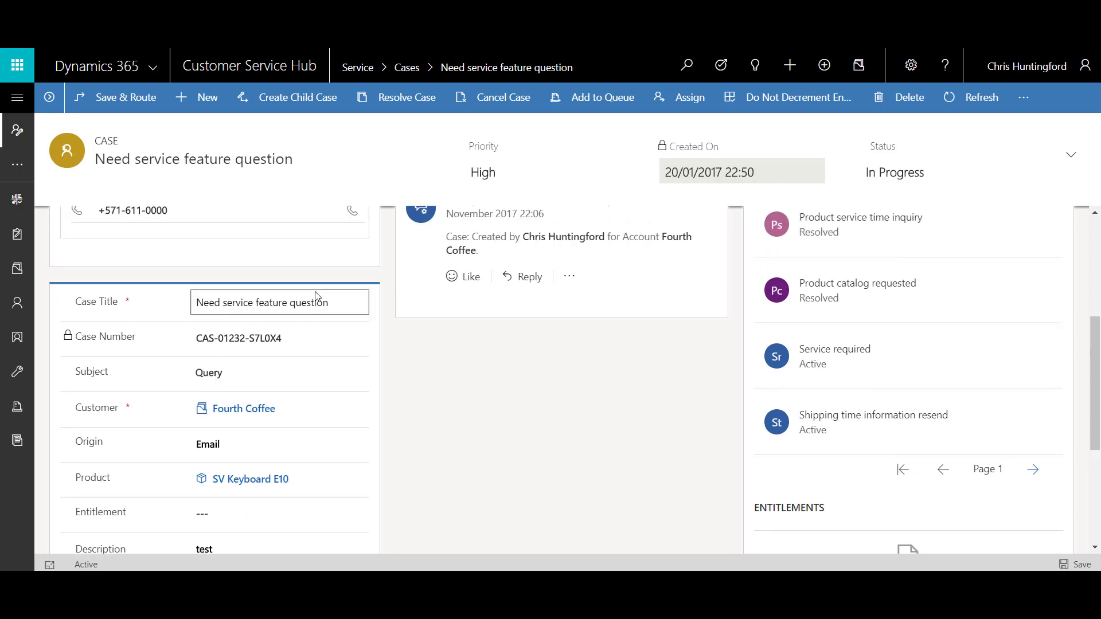
scroll(315, 295, up, 1)
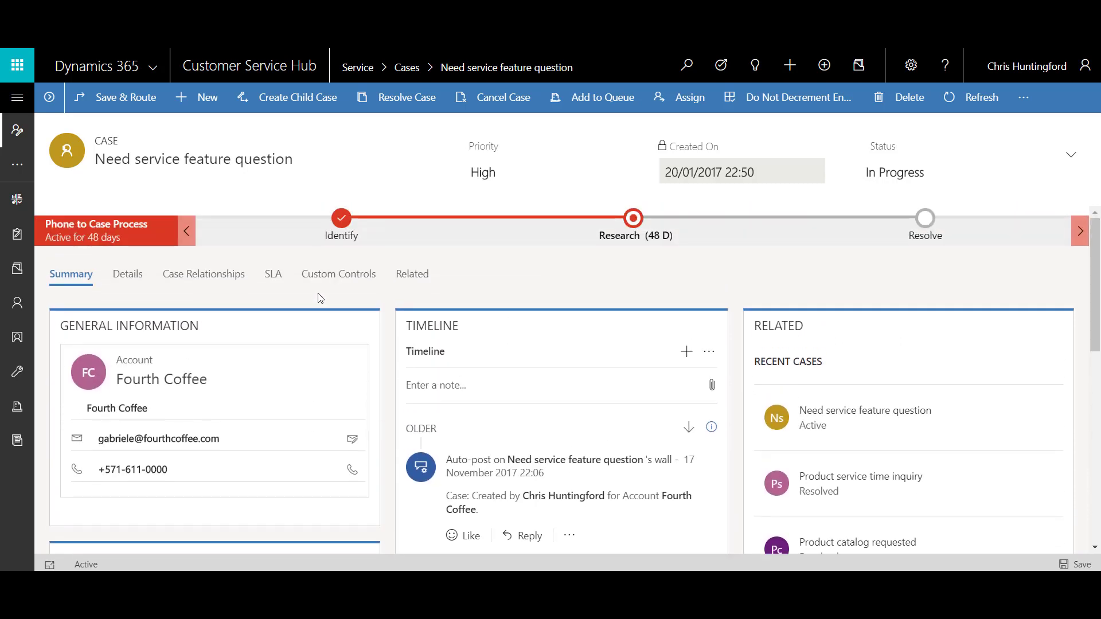
In the case's Custom Controls section, set the Linear Slider to 50000 and the Radial Knob to about 50189.
click(348, 281)
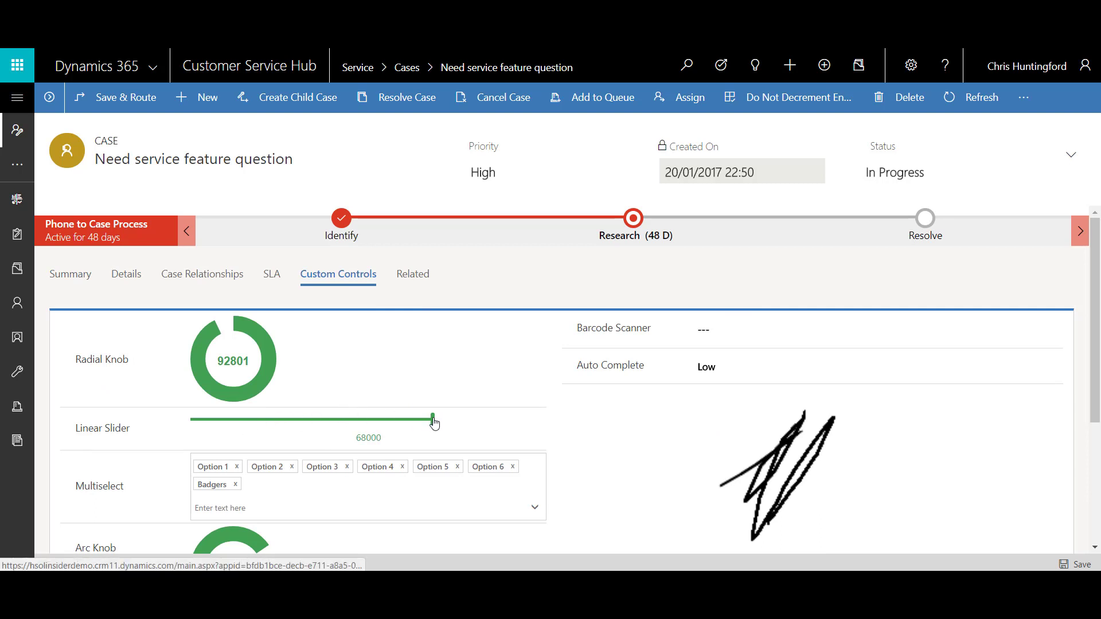
drag(436, 422, 369, 430)
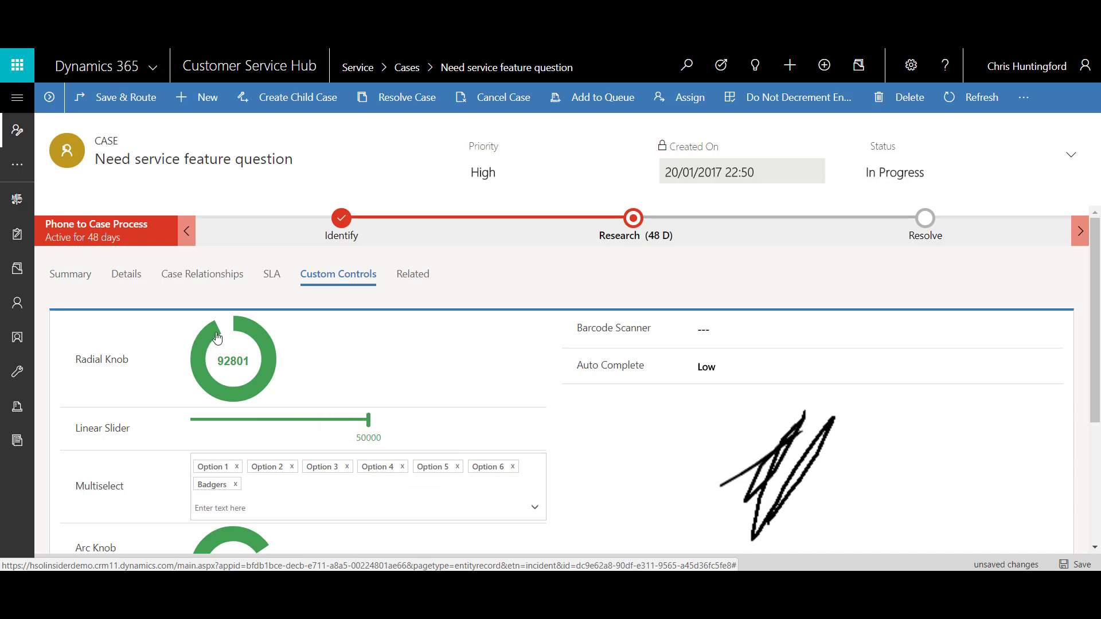
drag(216, 330, 234, 399)
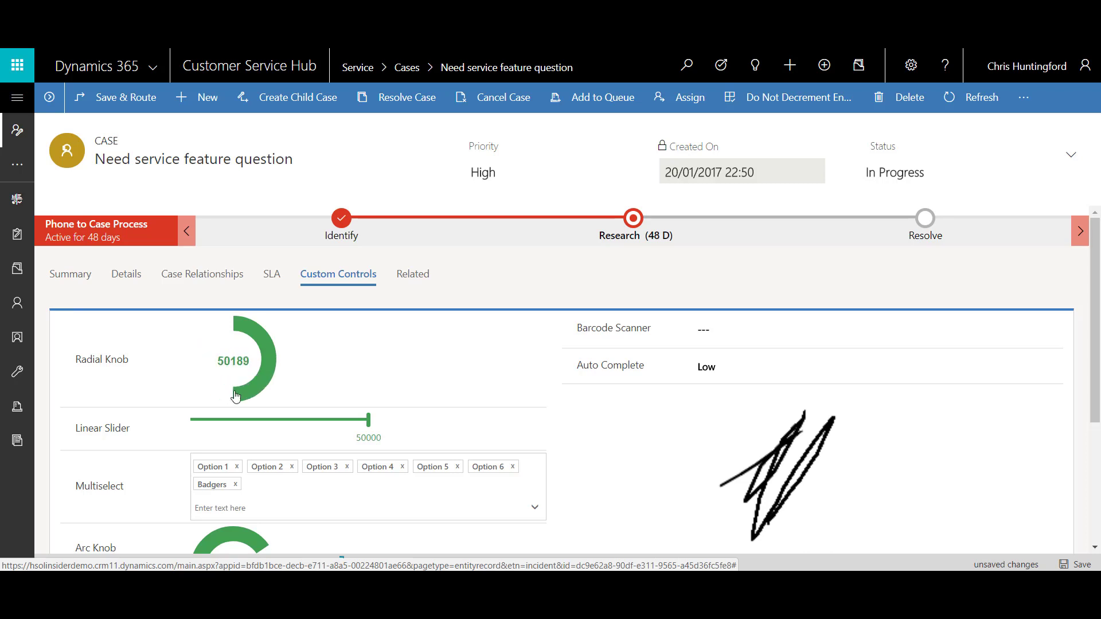
Set the Arc Knob to 93 and the Star Rating to three stars.
scroll(318, 395, down, 1)
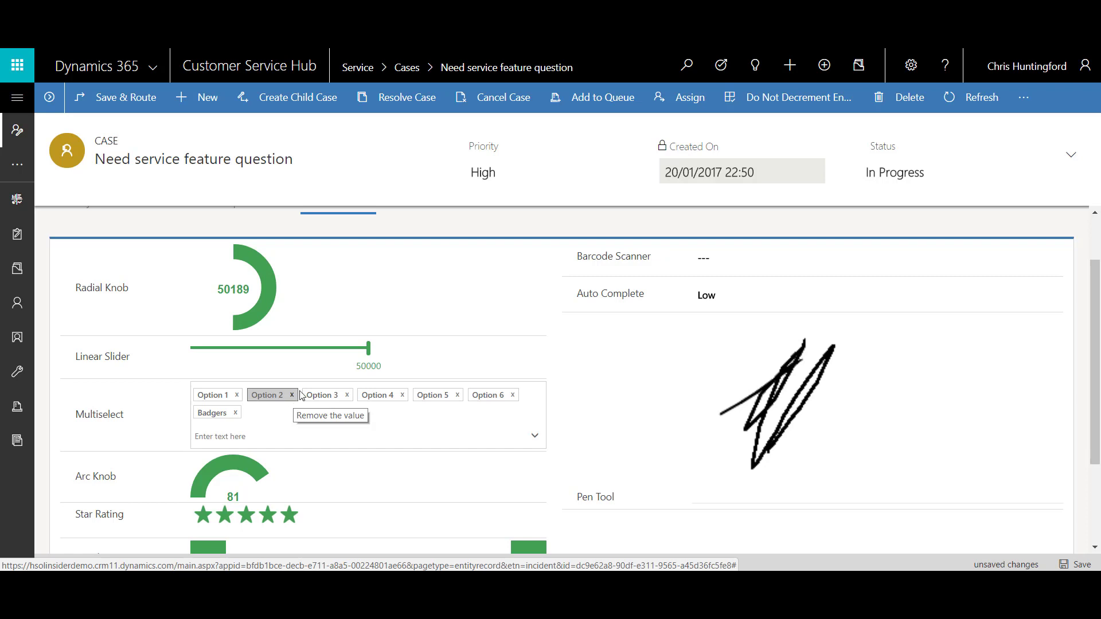
scroll(321, 413, down, 2)
drag(261, 346, 282, 362)
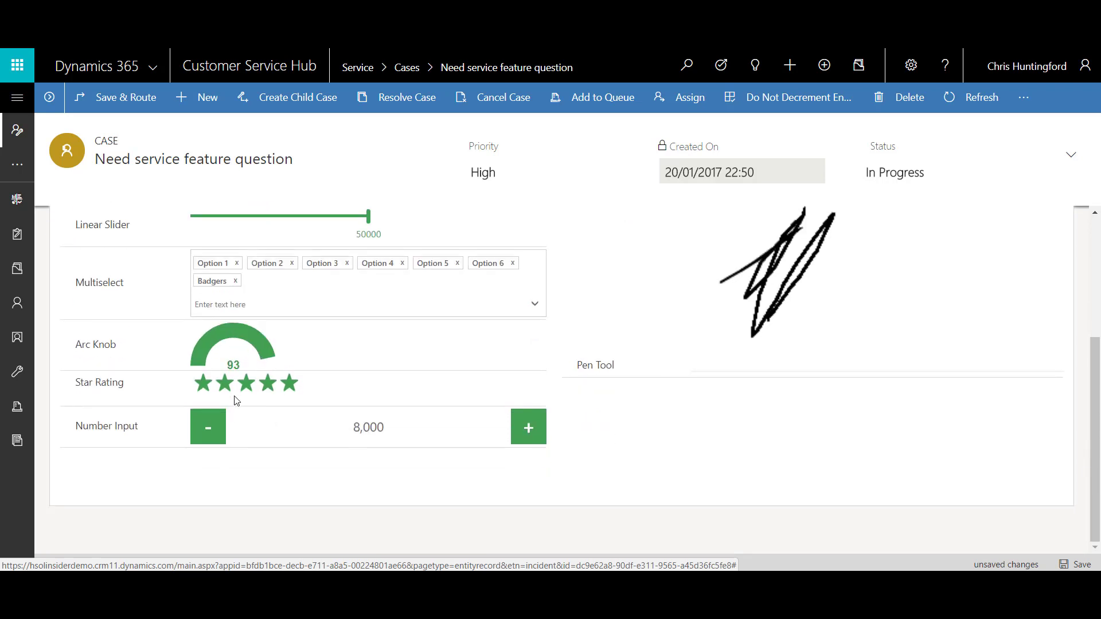
click(248, 392)
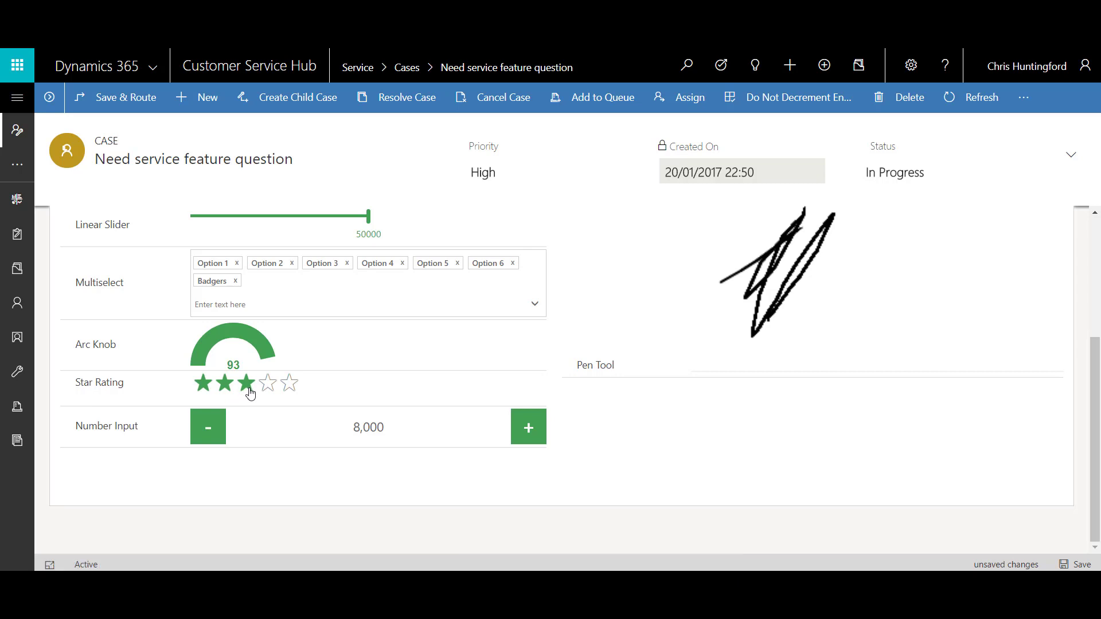
Increase the Number Input value to 14,000.
click(529, 427)
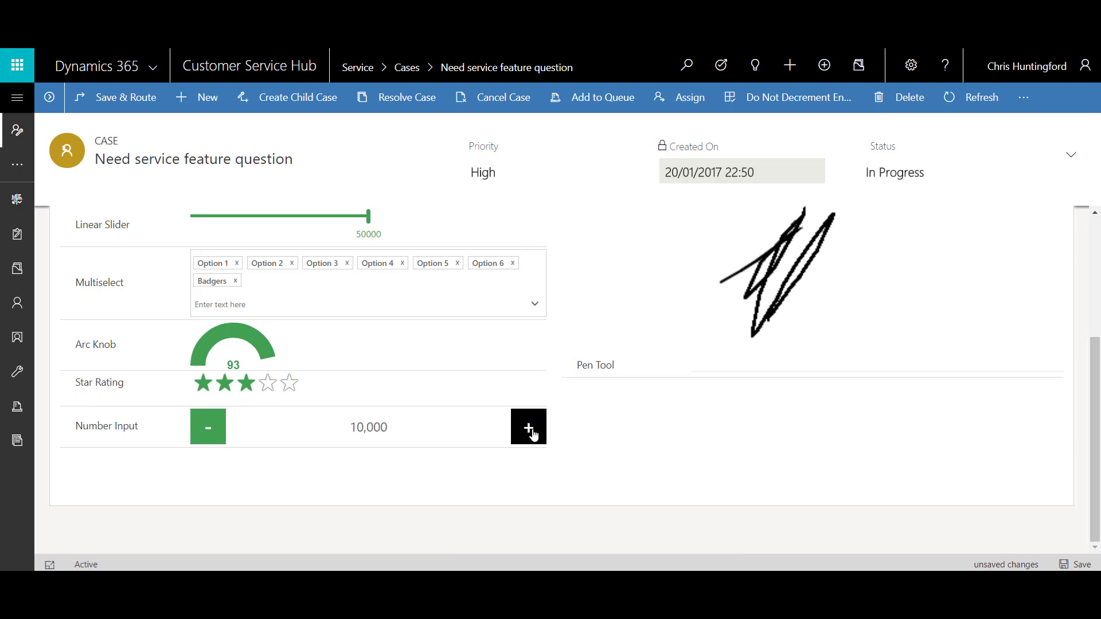
click(531, 431)
double_click(531, 431)
Replace the Auto Complete value with High, using the suggestion offered for "hi".
scroll(579, 379, up, 5)
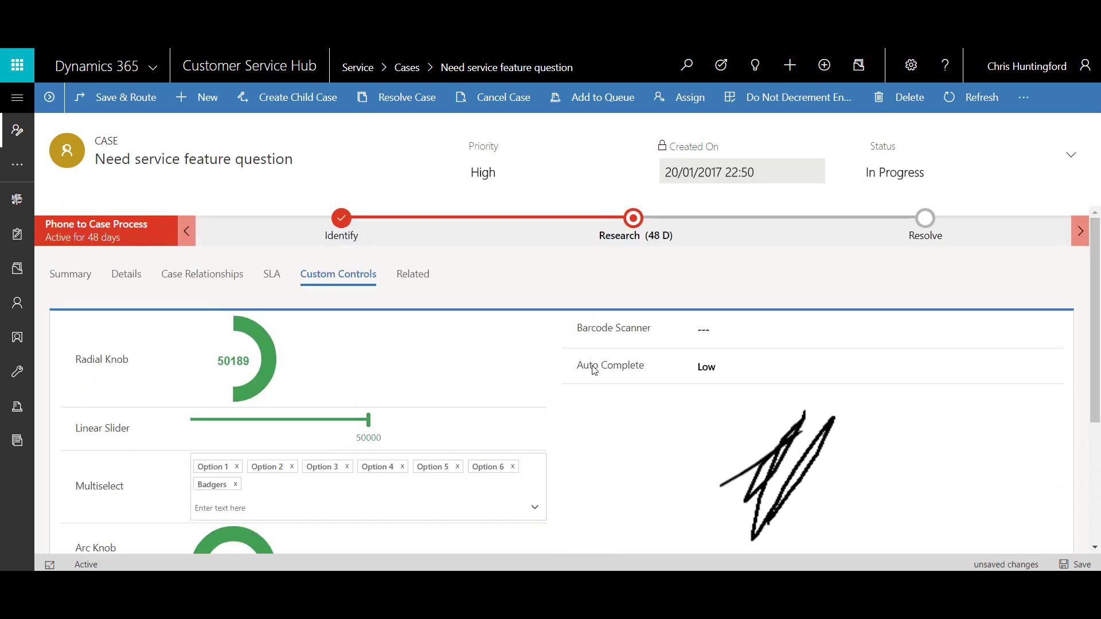
drag(708, 369, 711, 372)
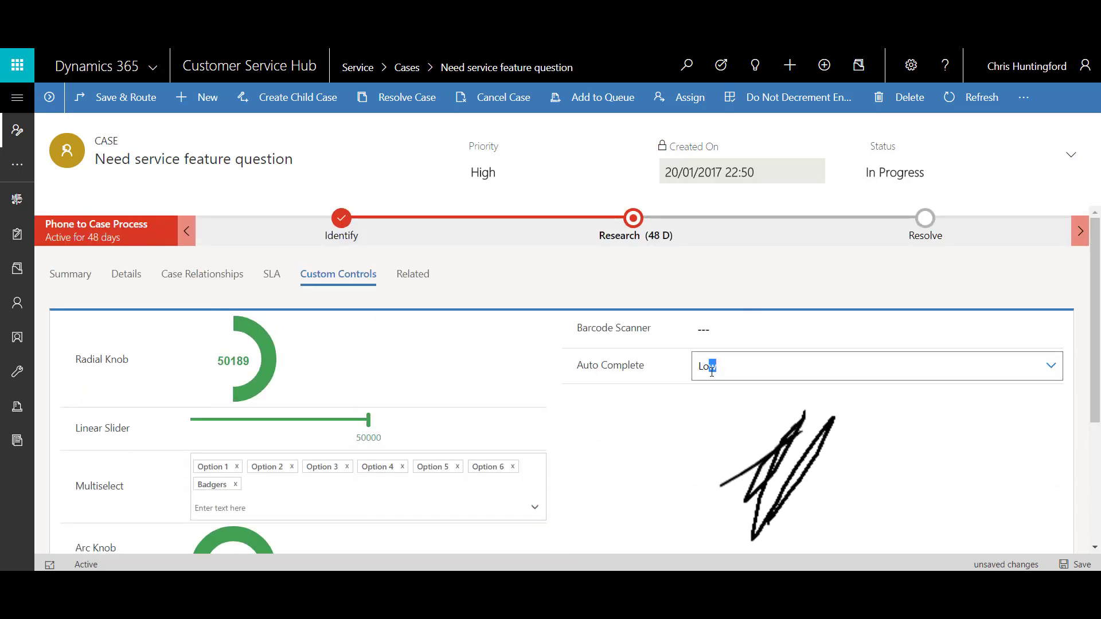
key(BackSpace)
key(BackSpace)
key(BackSpace)
text(hi)
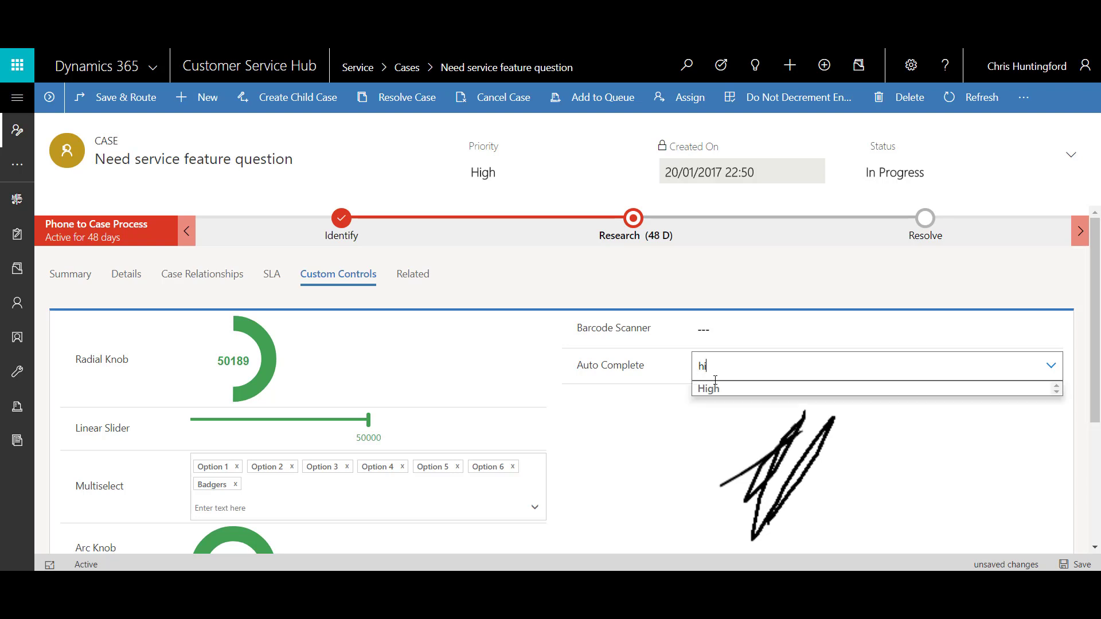
click(711, 390)
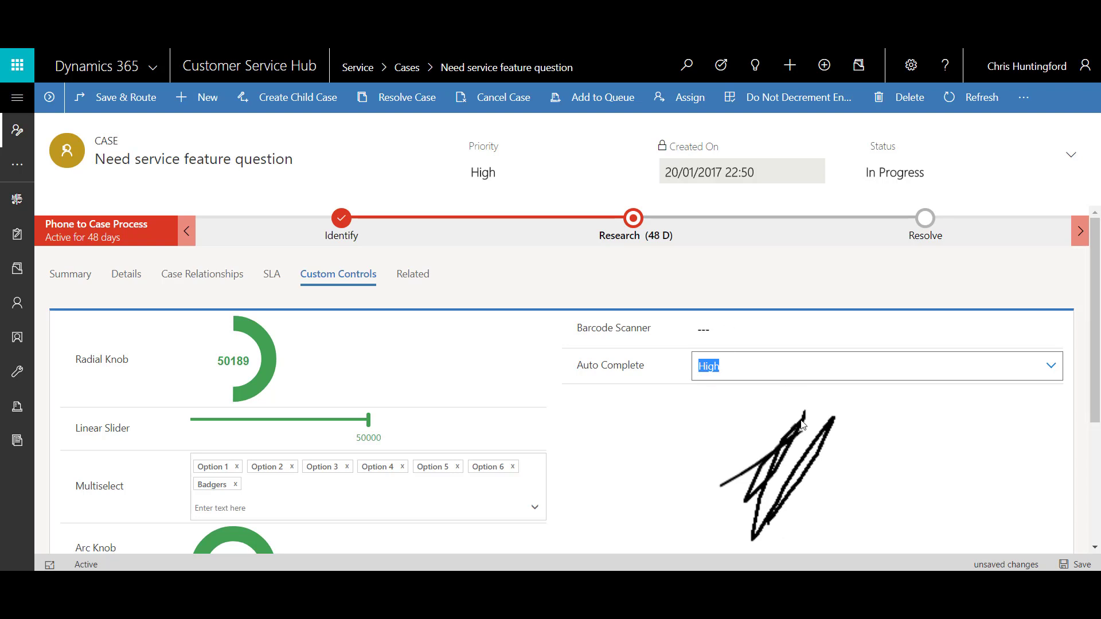
Switch to the Dynamics 365 — custom app and show the Custom Controls section of the recent case "Need service feature question".
scroll(794, 464, down, 3)
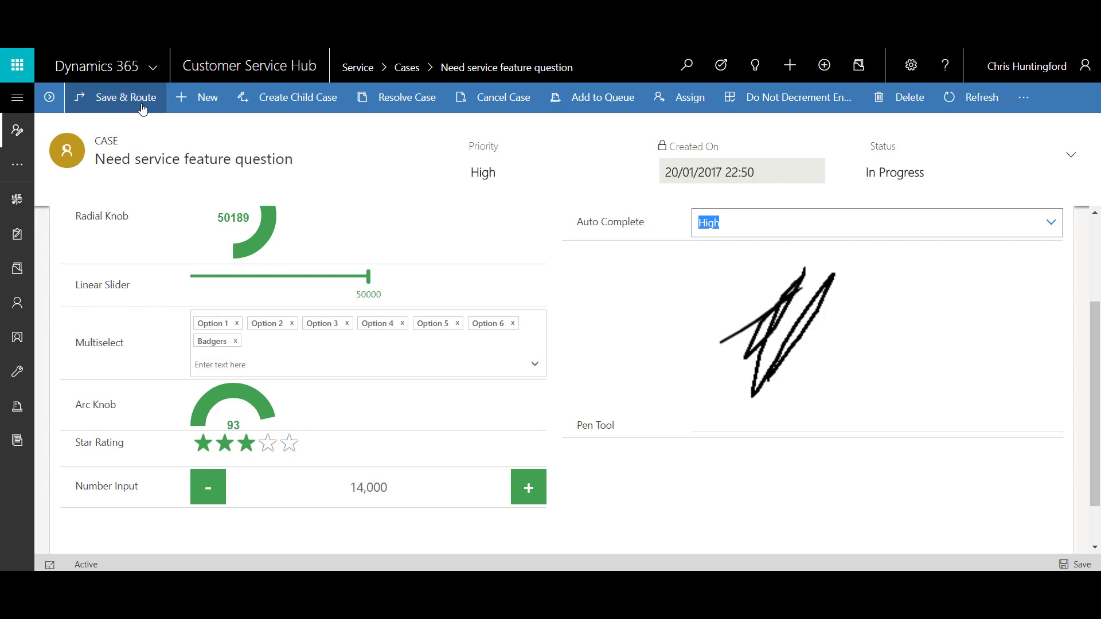
click(158, 76)
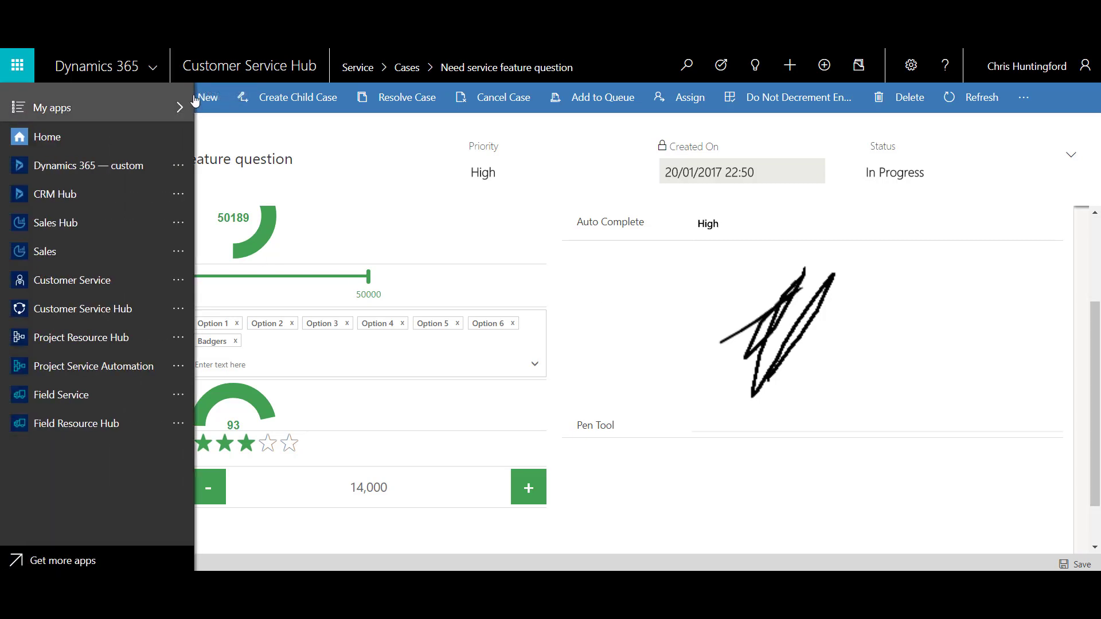
click(136, 172)
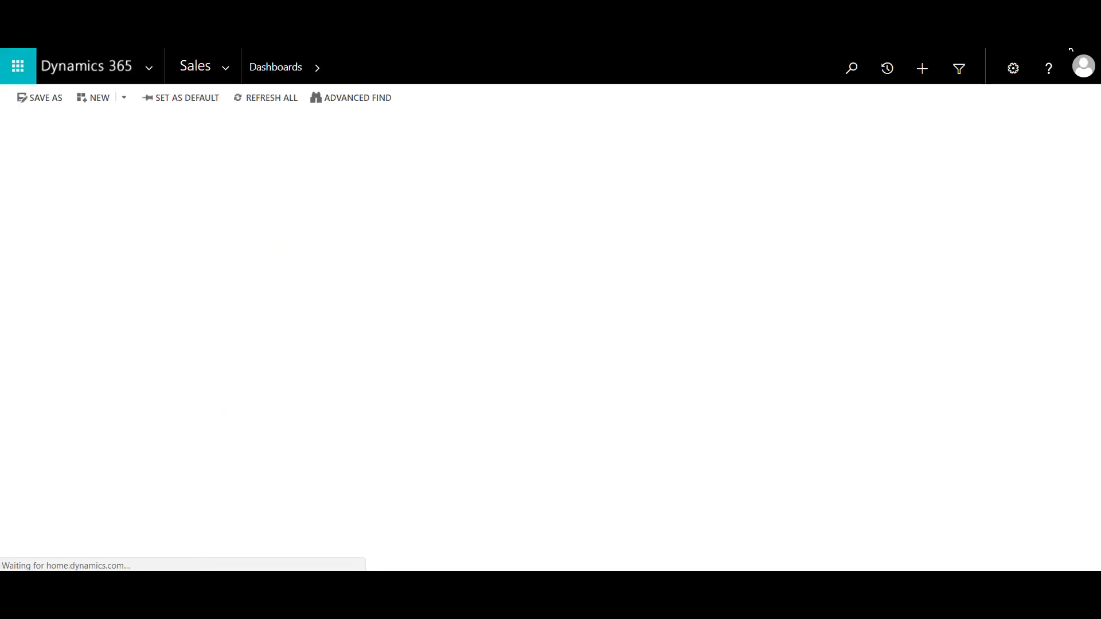
click(888, 72)
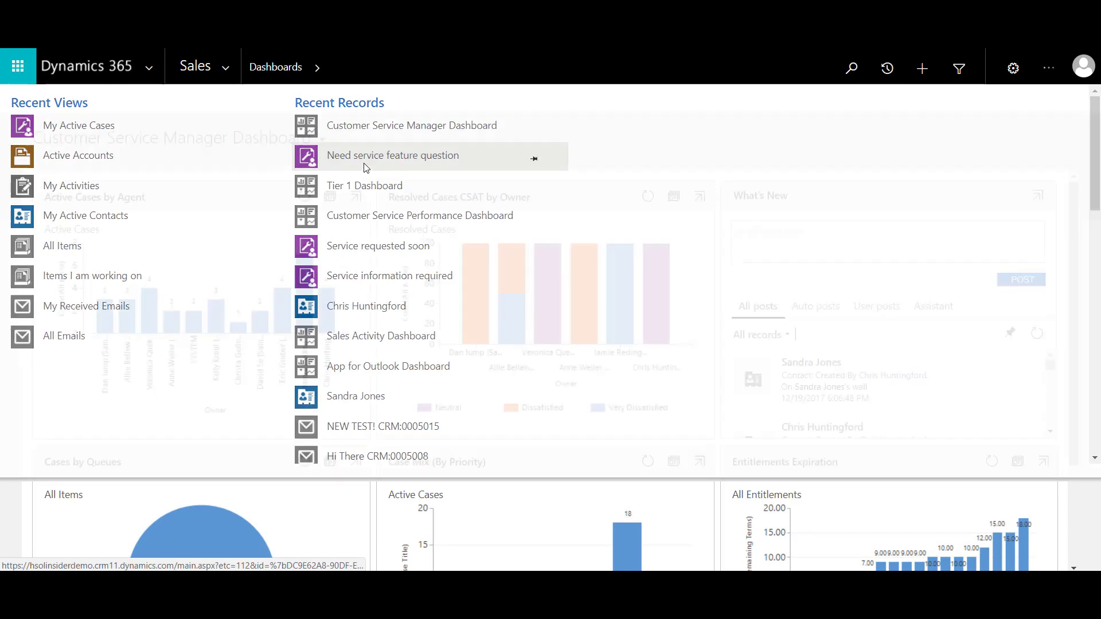
click(365, 166)
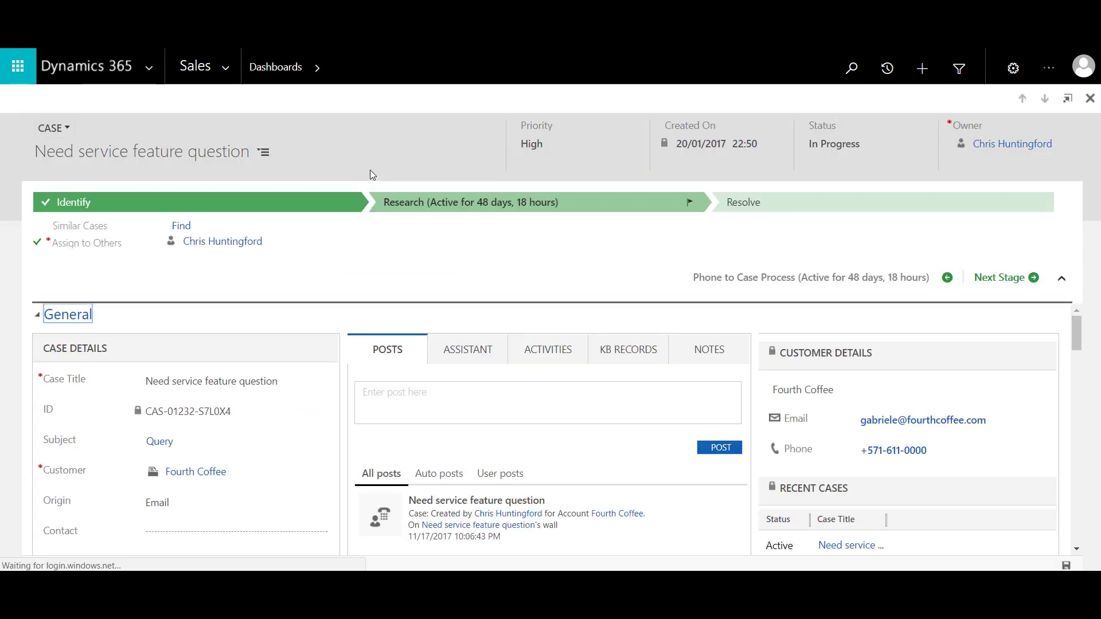
click(266, 159)
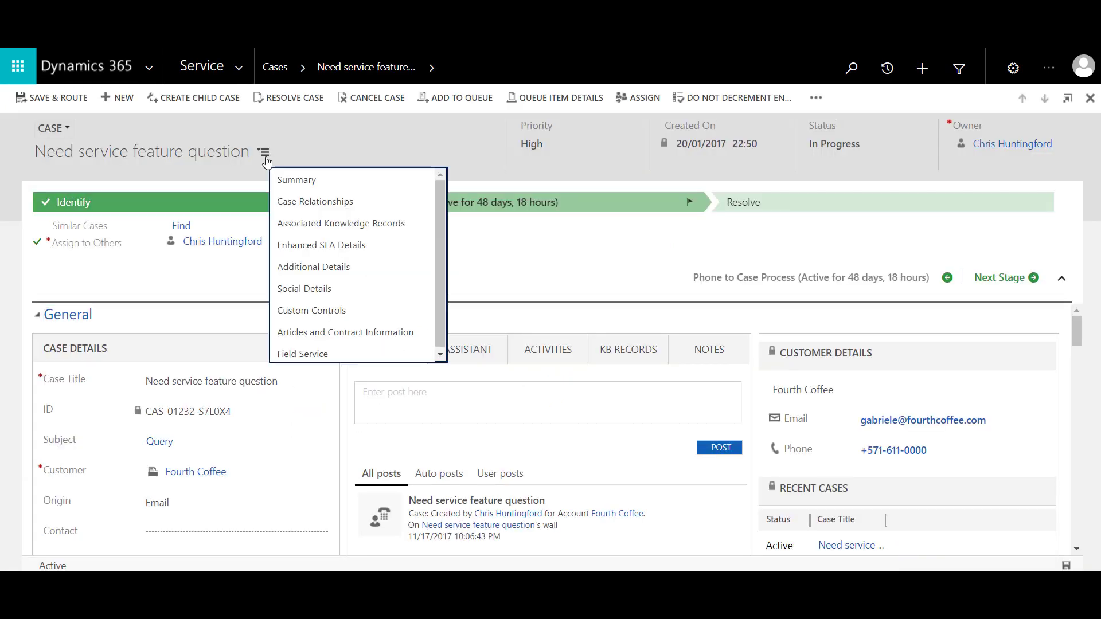
click(347, 319)
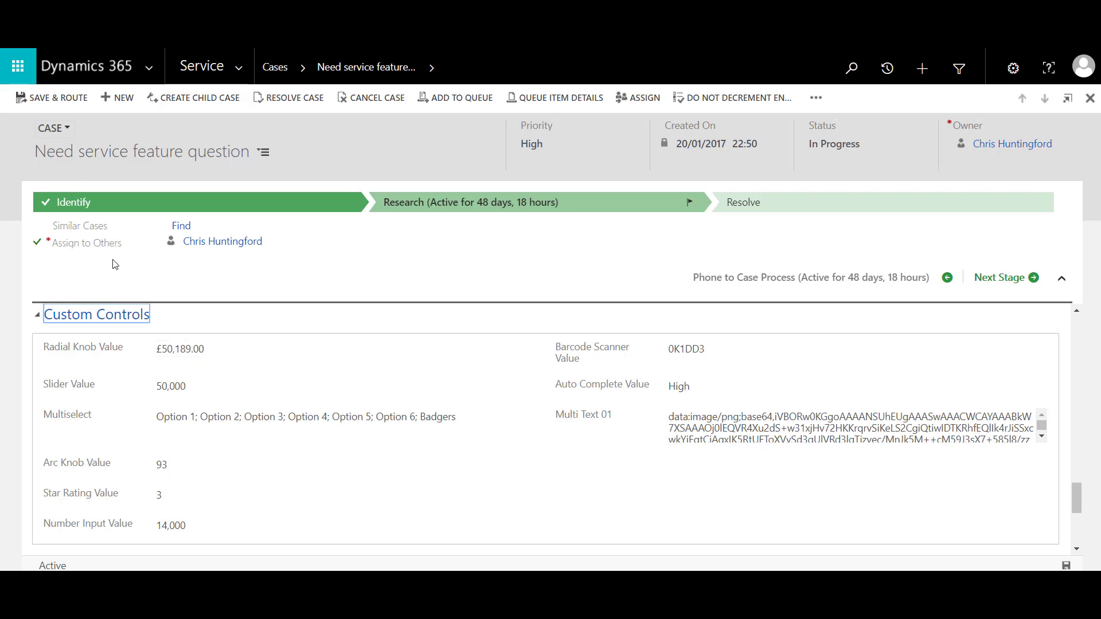
Check which forms are available for the case, including Case for Interactive experience, without switching forms.
click(67, 129)
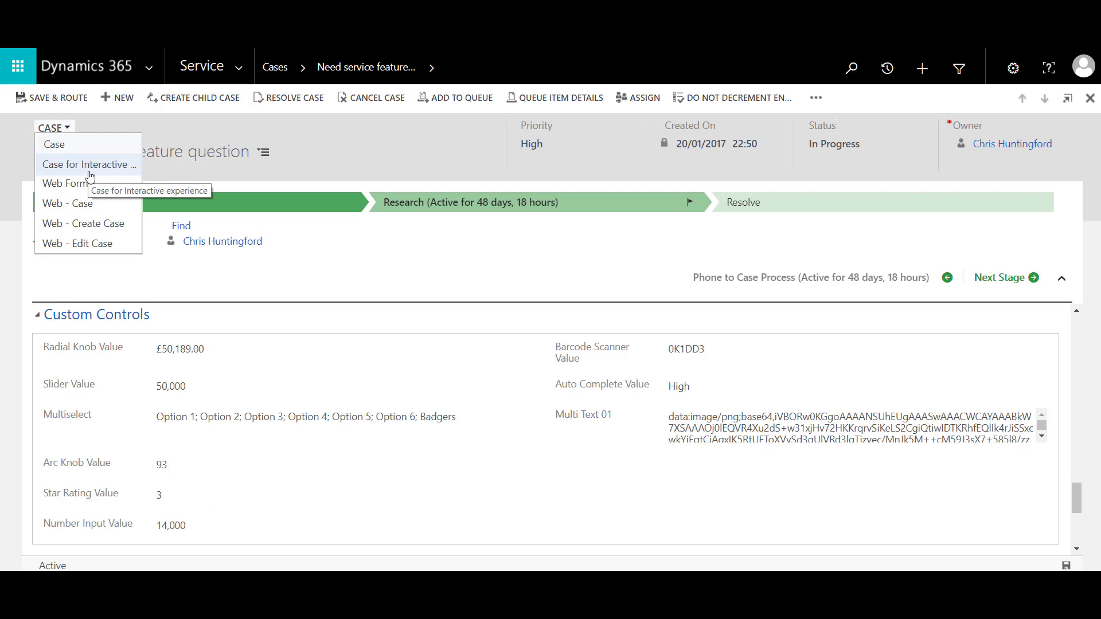
click(166, 130)
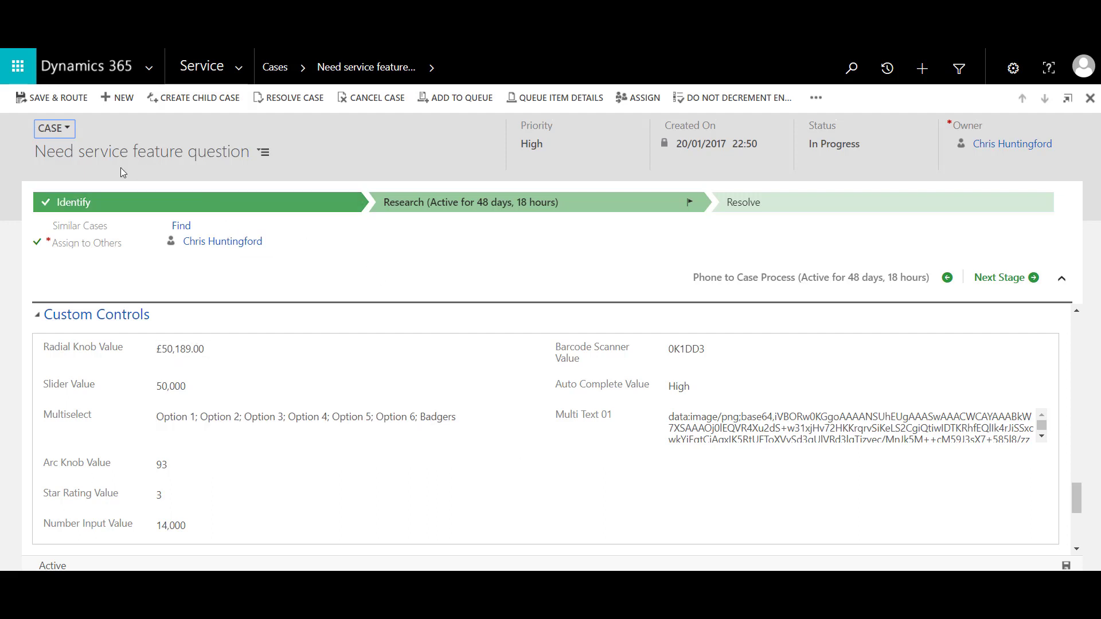
click(53, 128)
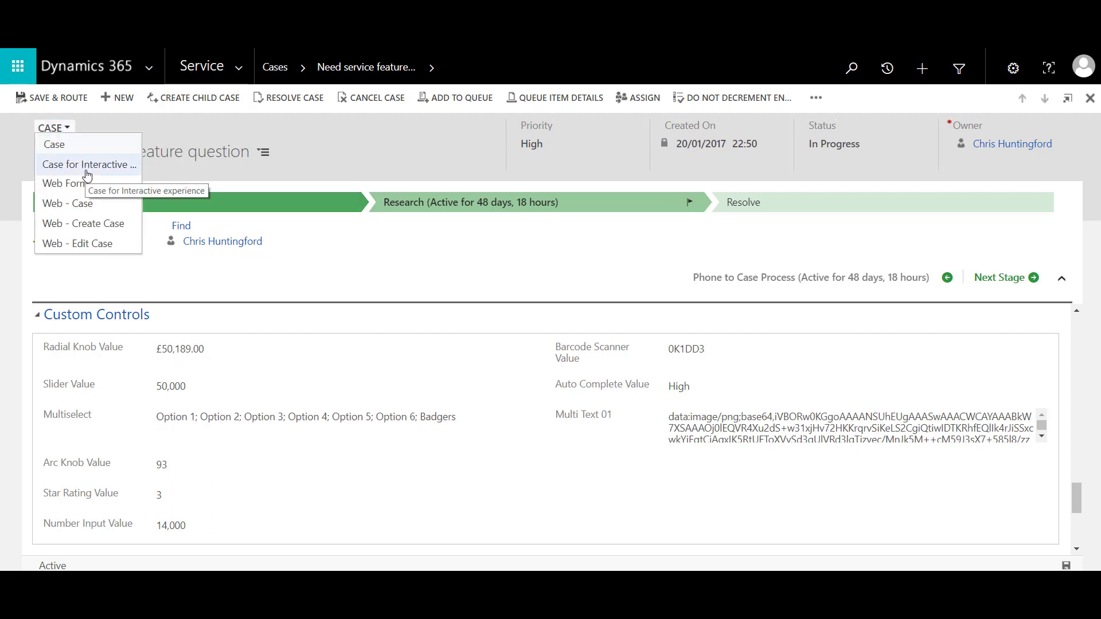
key(Escape)
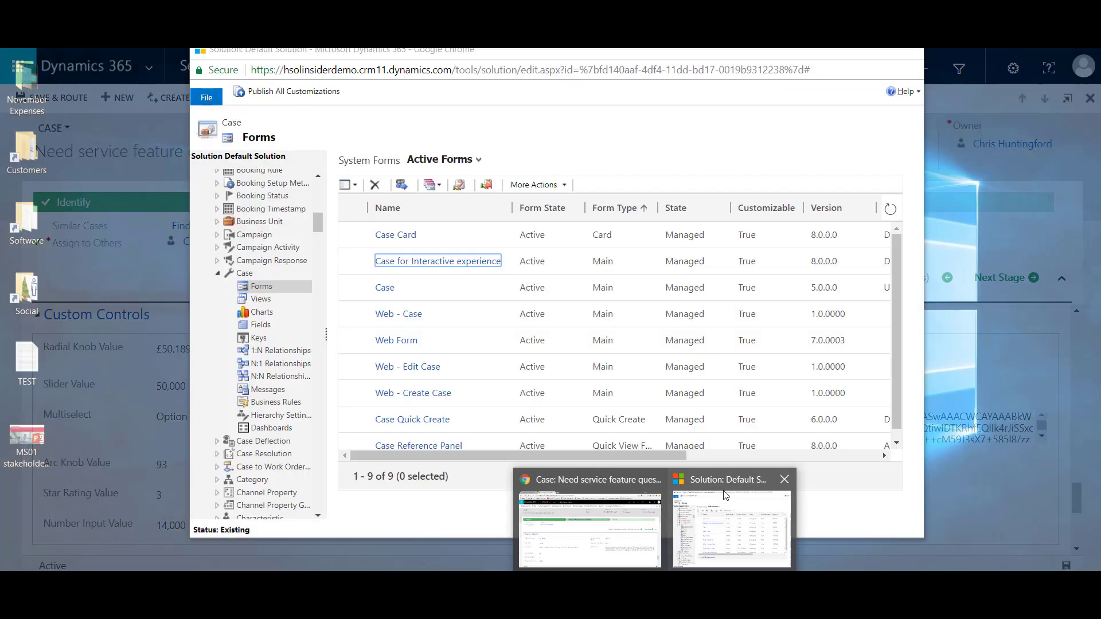
Switch to the Default Solution window and open the Case for Interactive experience main form in the form editor.
click(725, 495)
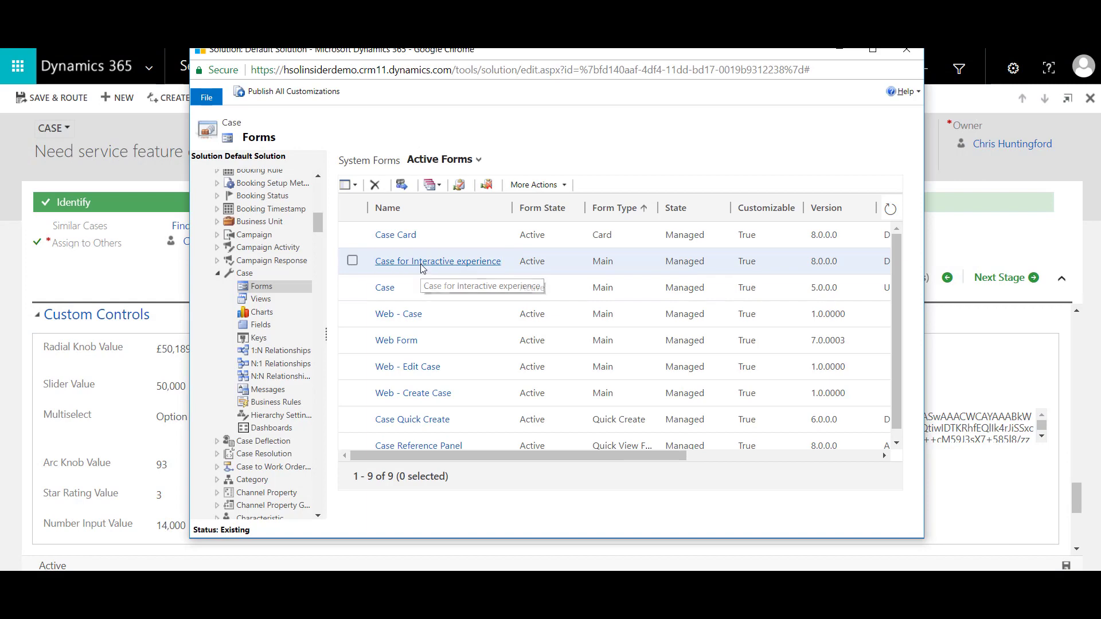
click(422, 264)
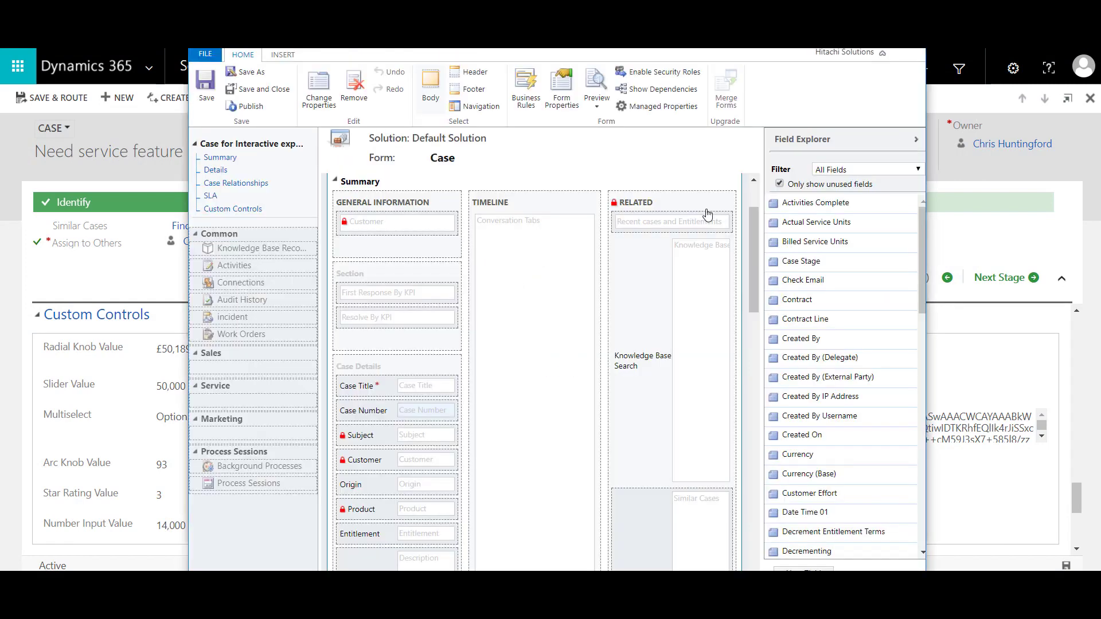
Add the unused Number 05 field to the form's Custom Controls section, directly above Barcode Scanner.
drag(755, 228, 756, 486)
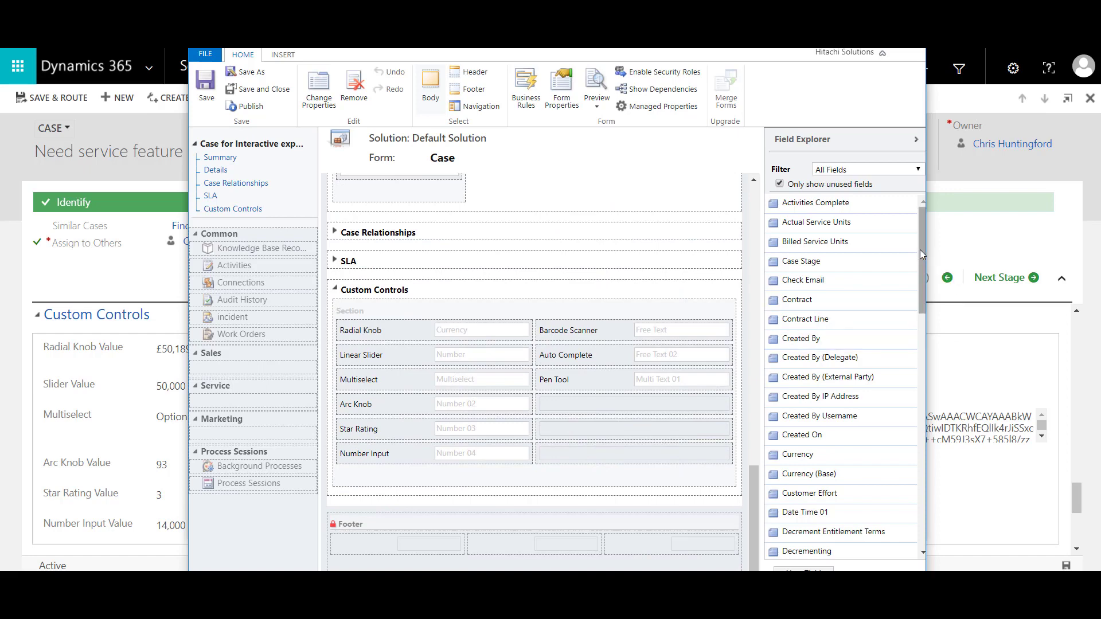
scroll(912, 302, down, 2)
scroll(912, 302, down, 5)
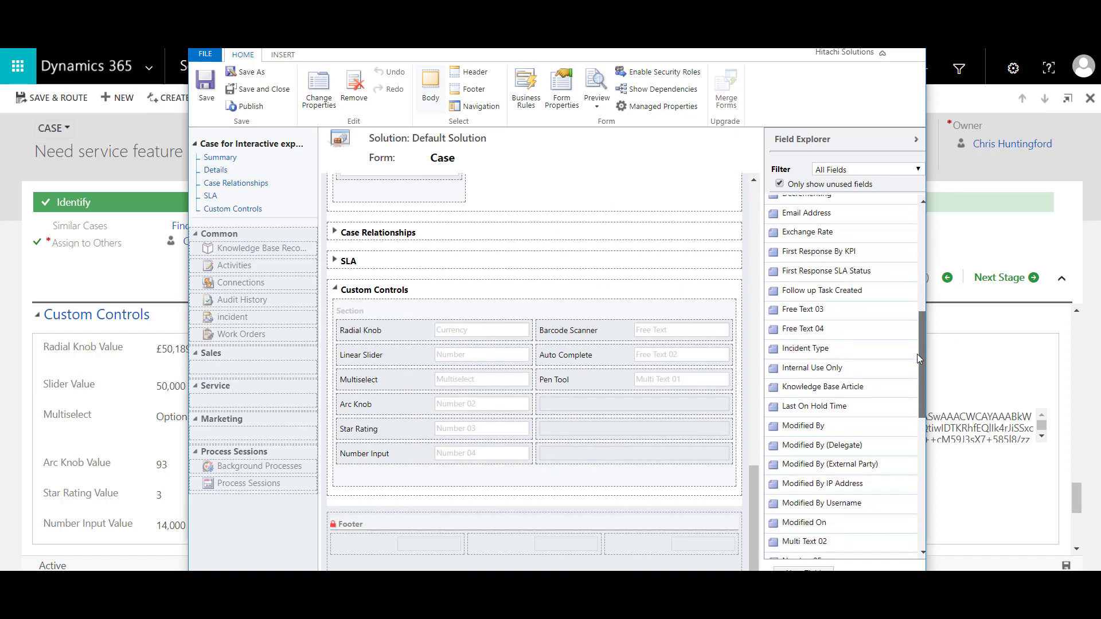
drag(920, 363, 920, 356)
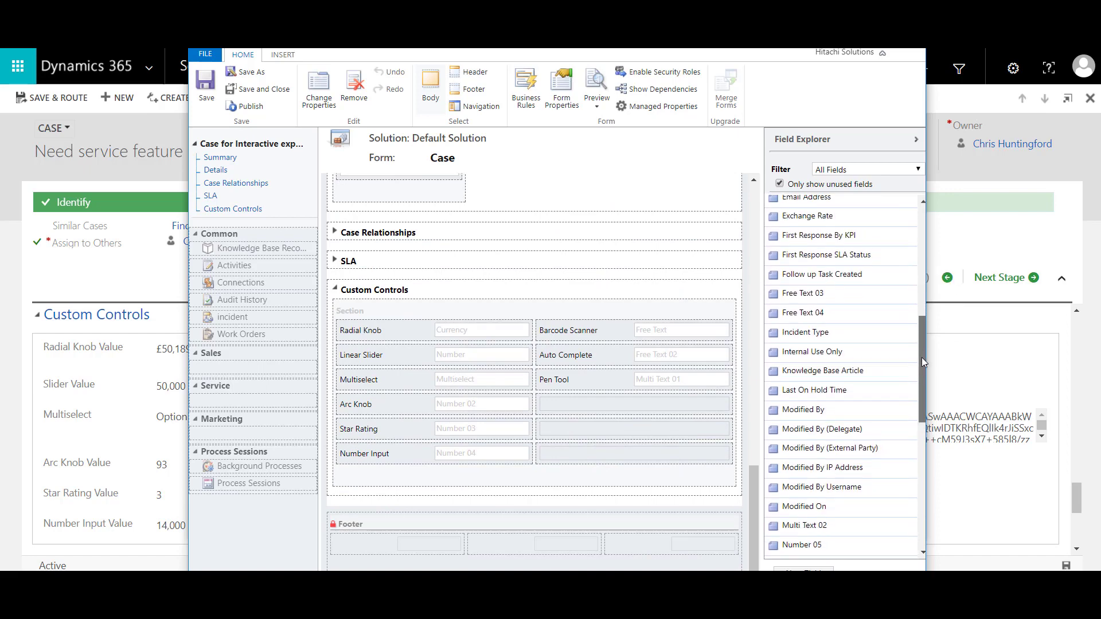
drag(802, 544, 631, 332)
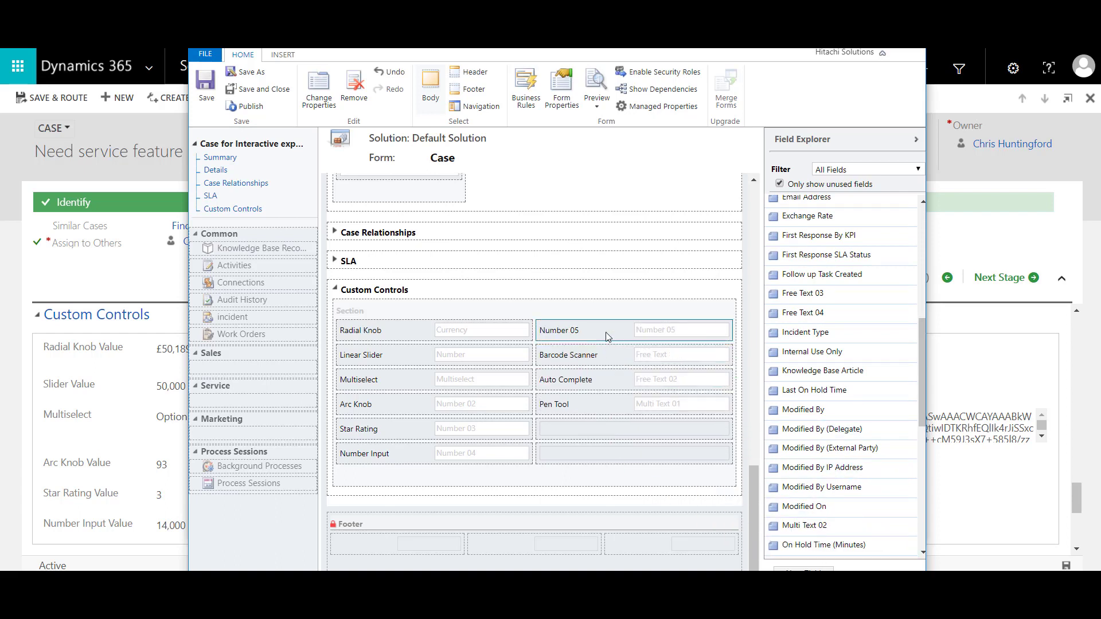
Open the Number 05 field's properties, view its Details, and open the field definition for editing.
double_click(643, 337)
click(485, 141)
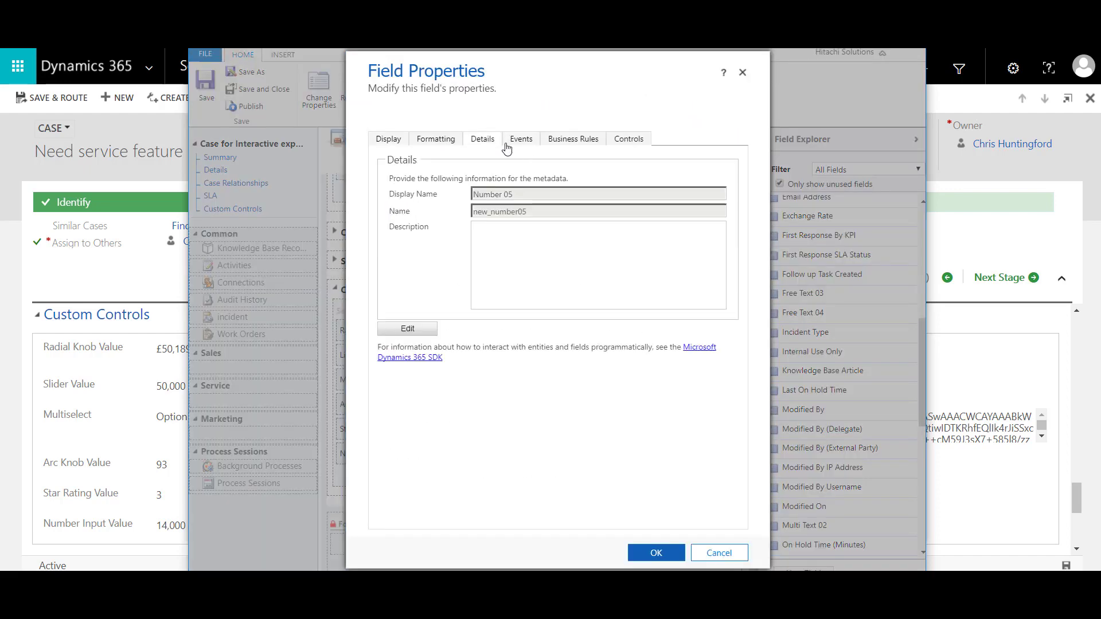
click(417, 329)
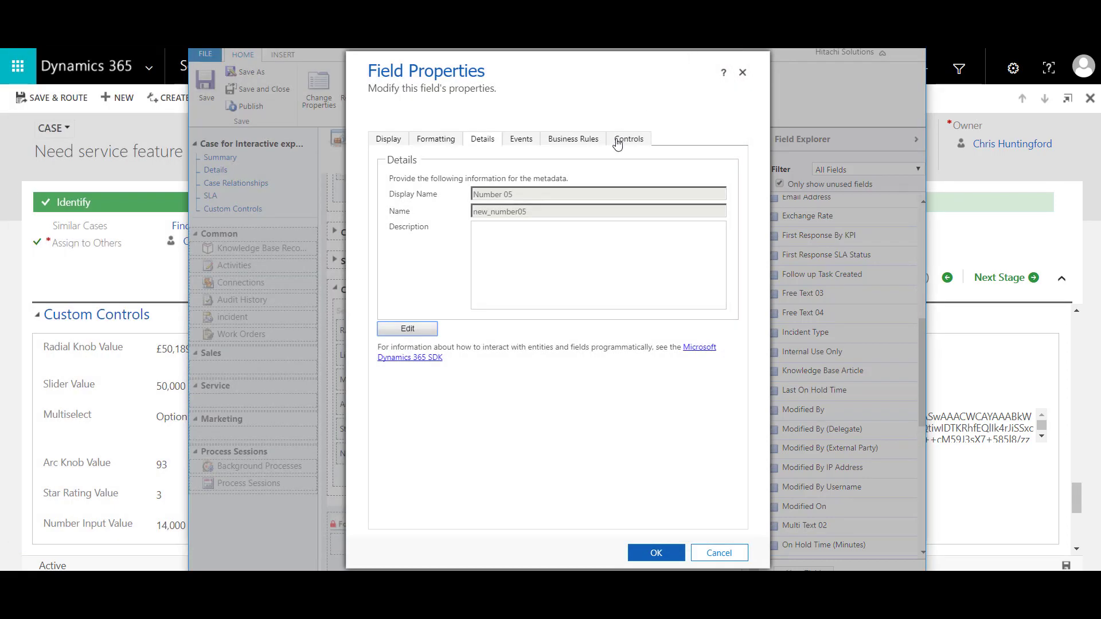
Add the Linear Gauge custom control to the Number 05 field and enable it for Web, Phone and Tablet.
click(618, 143)
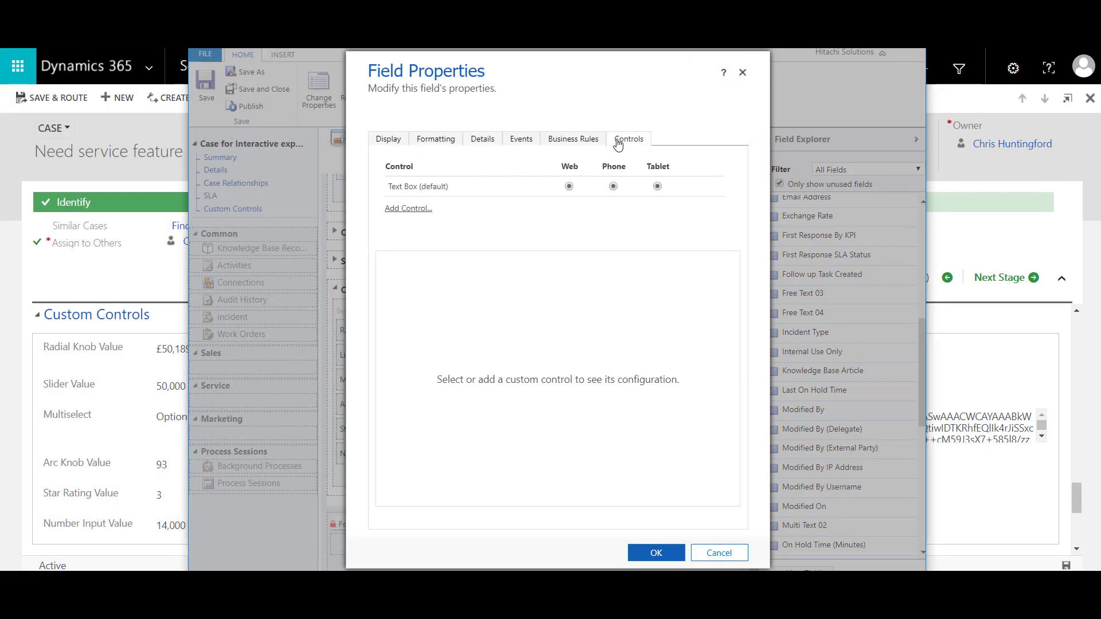
click(420, 209)
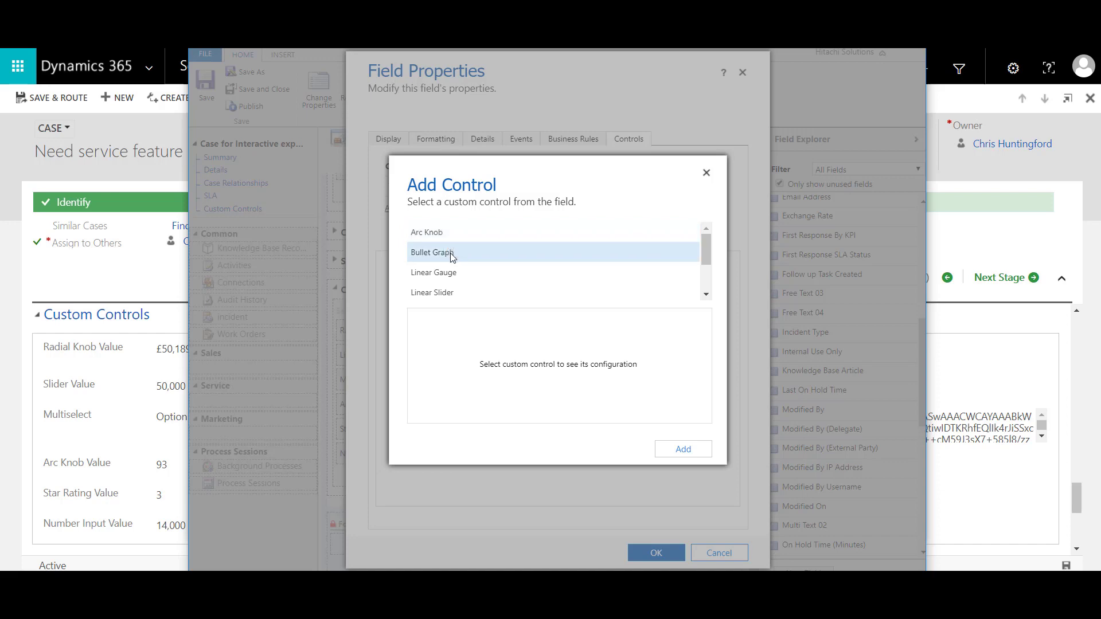
click(451, 255)
click(477, 274)
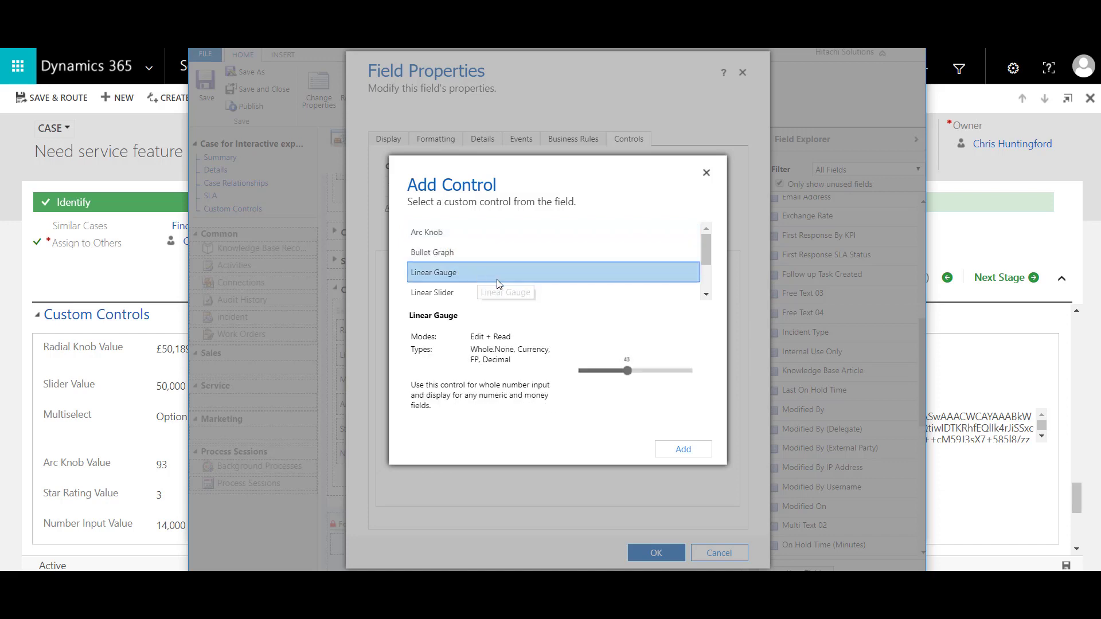
scroll(497, 295, down, 3)
click(474, 269)
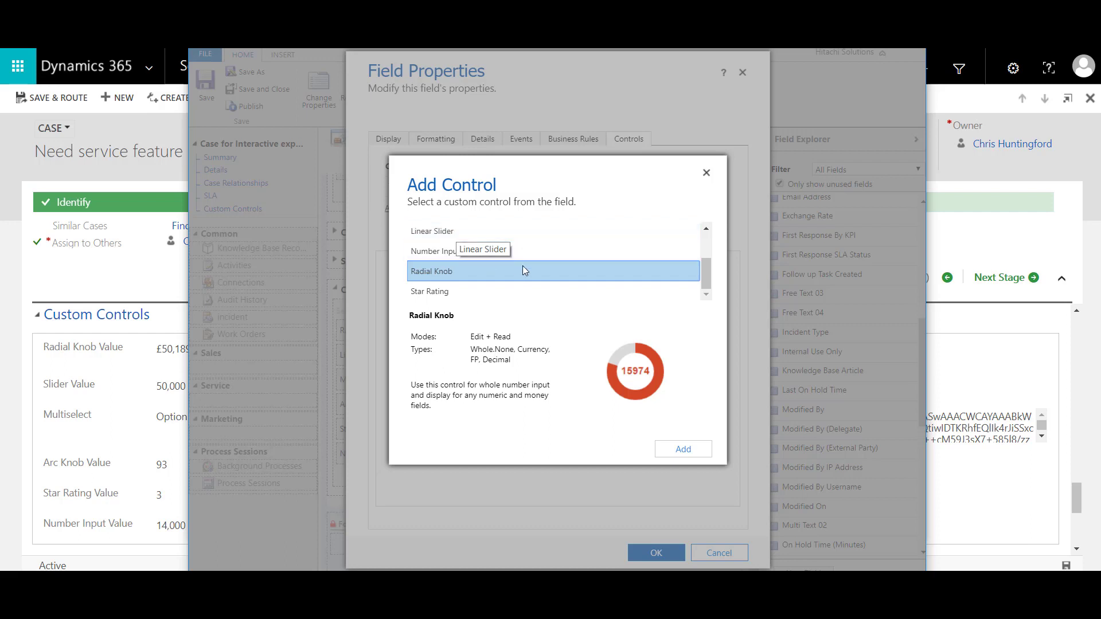
scroll(521, 266, up, 1)
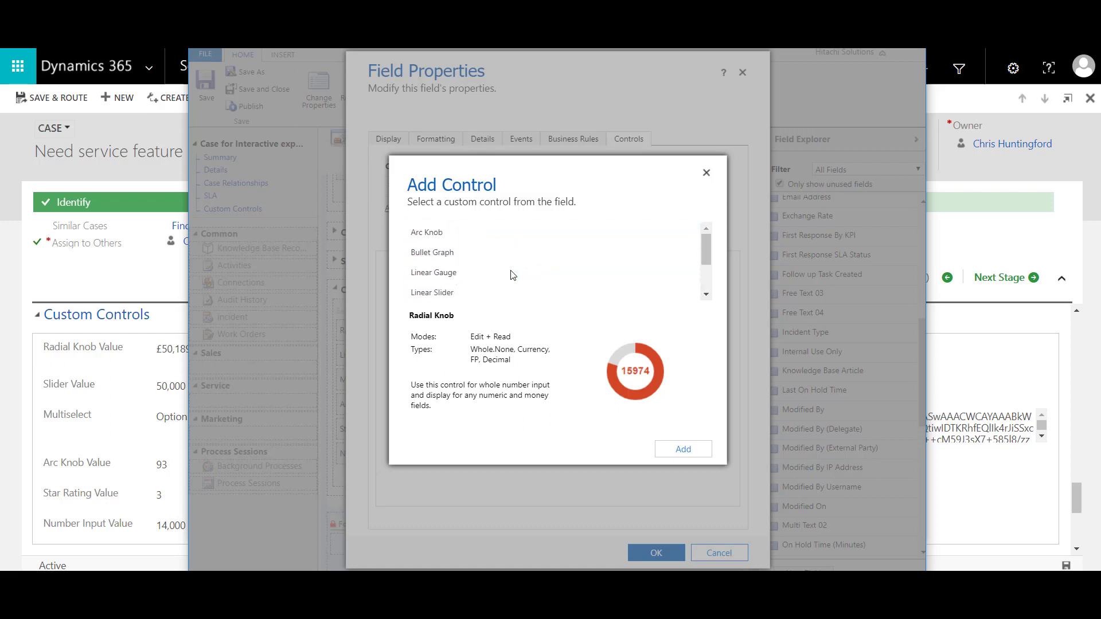
click(461, 280)
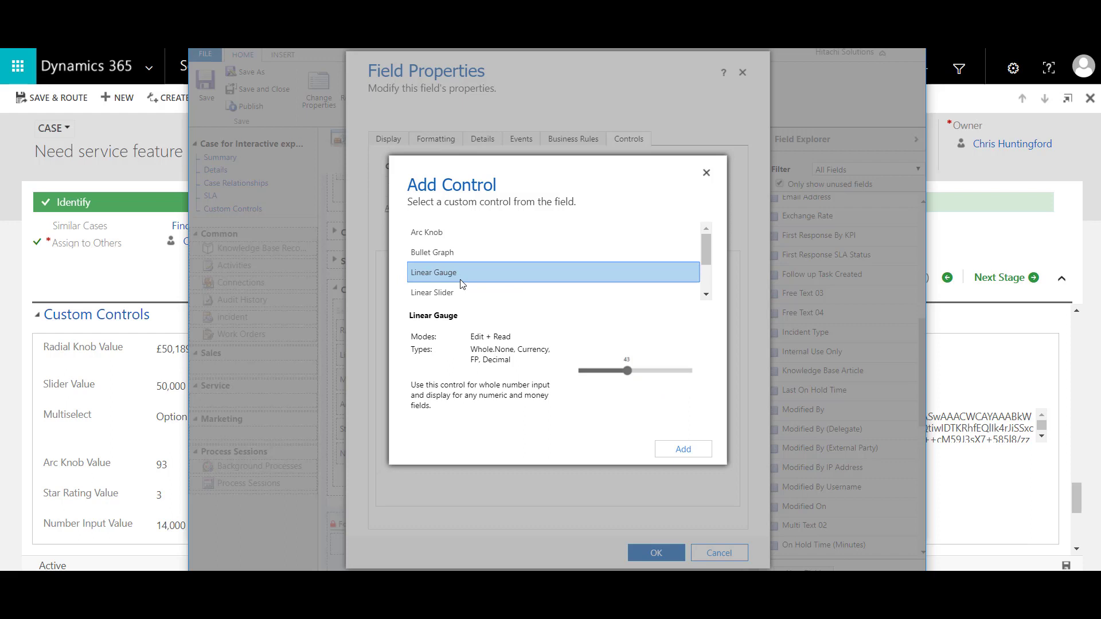
click(693, 451)
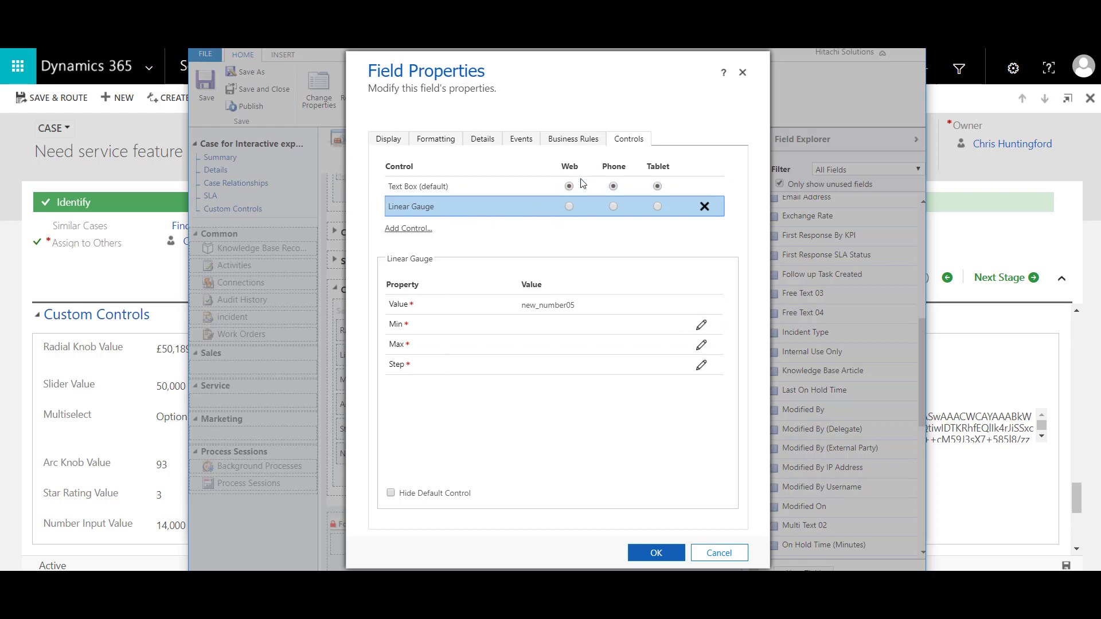
click(568, 207)
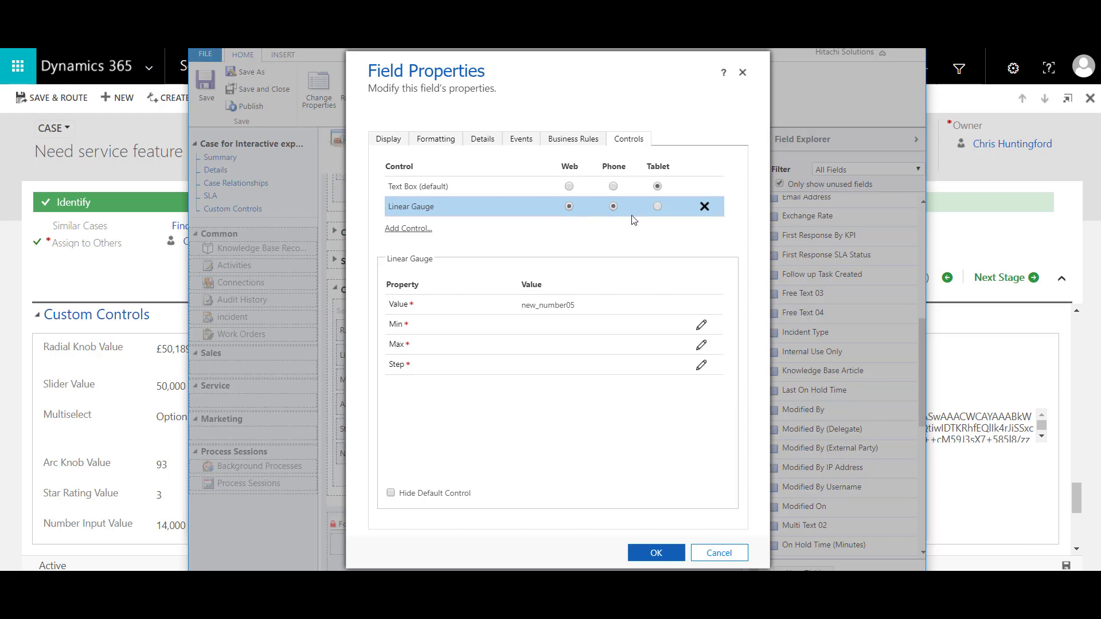
click(657, 207)
Bind the Linear Gauge's Min property to a static Whole.None value of 0.
click(700, 324)
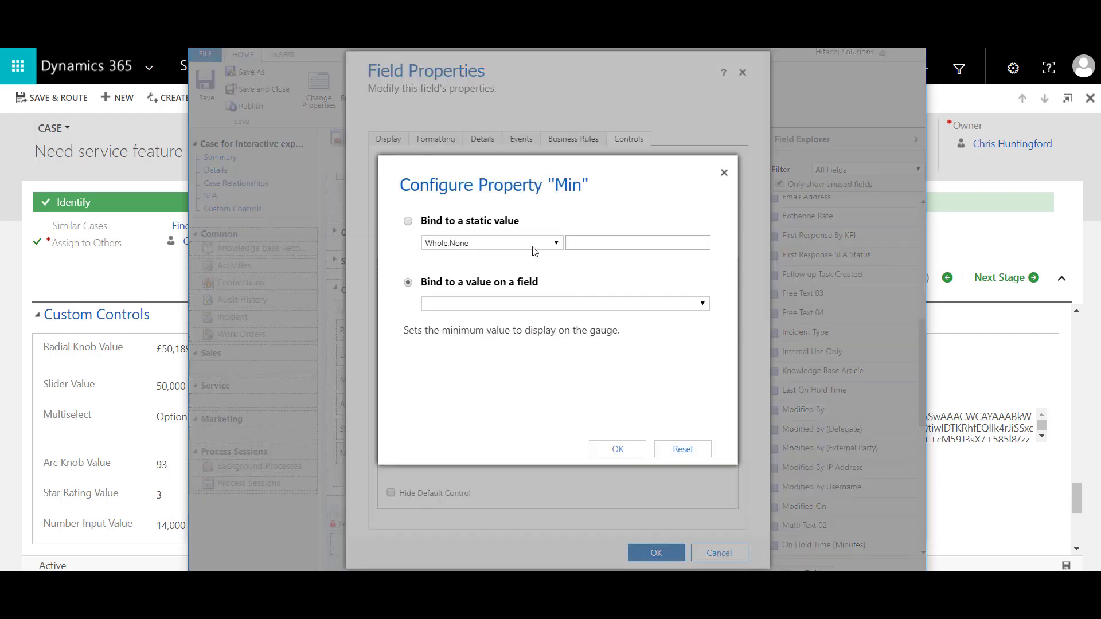
click(479, 224)
click(609, 244)
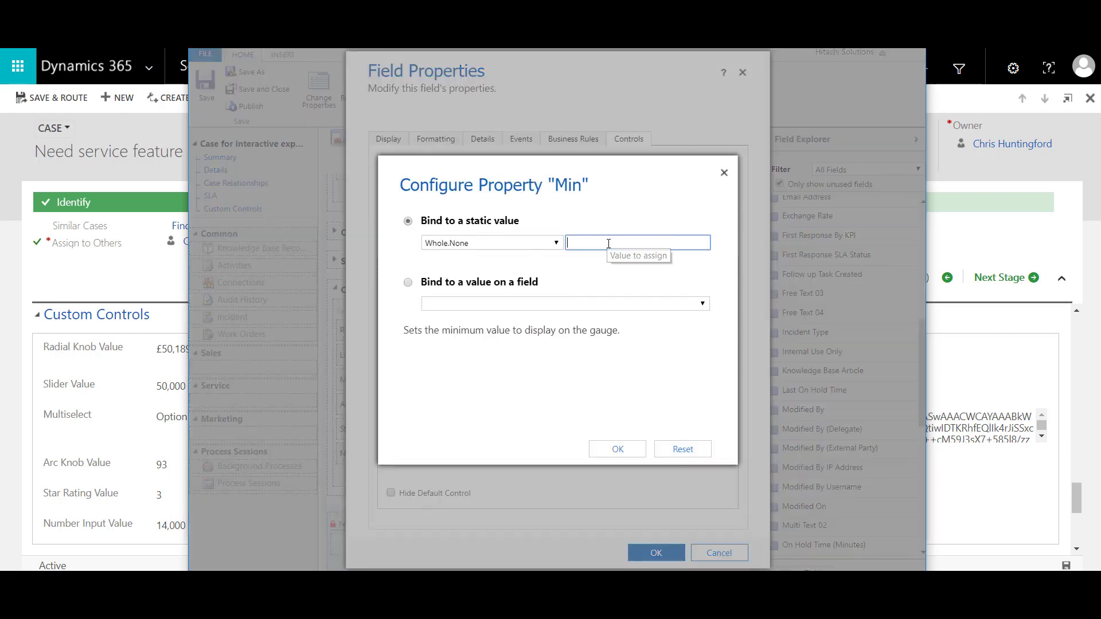
text(0)
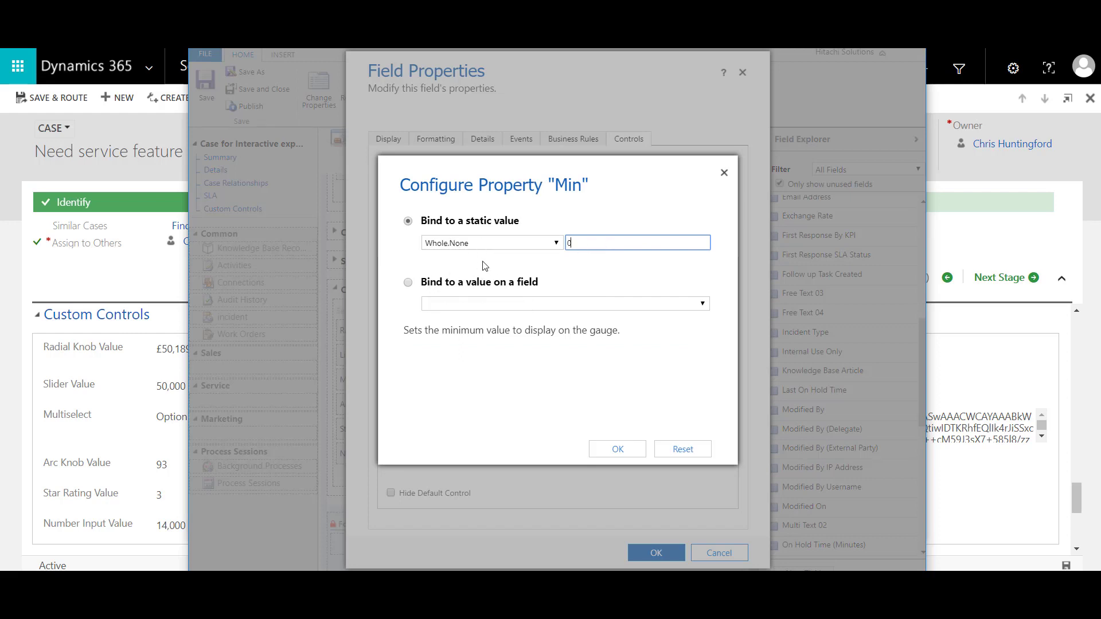
click(630, 449)
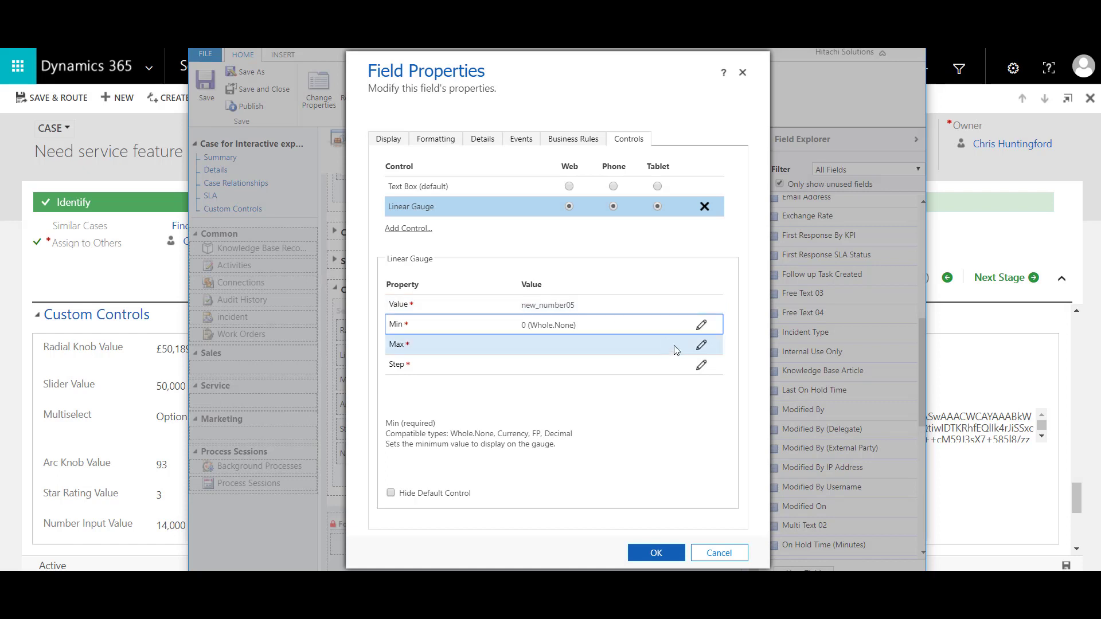
Bind the Linear Gauge's Max property to a static Whole.None value of 100000.
click(700, 345)
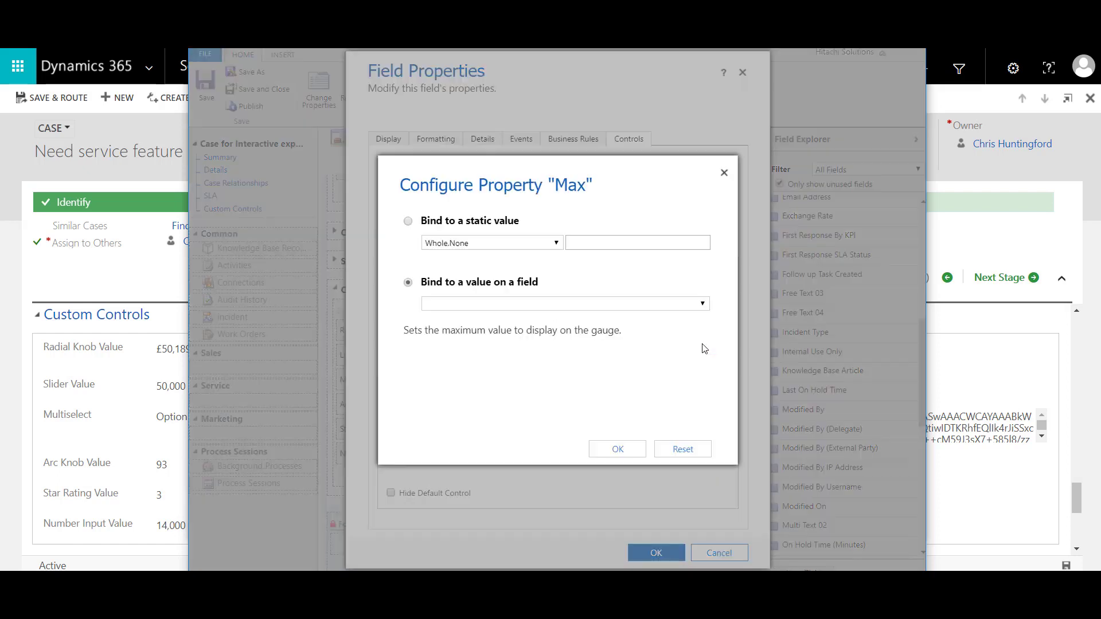
click(434, 220)
click(658, 244)
text(100)
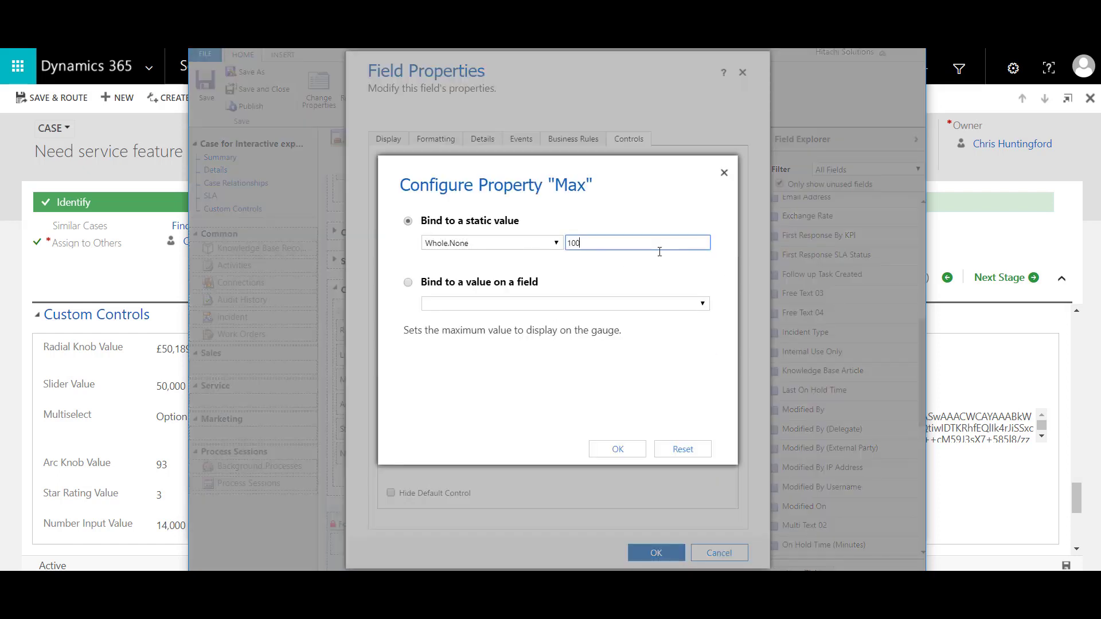
text(000)
click(637, 450)
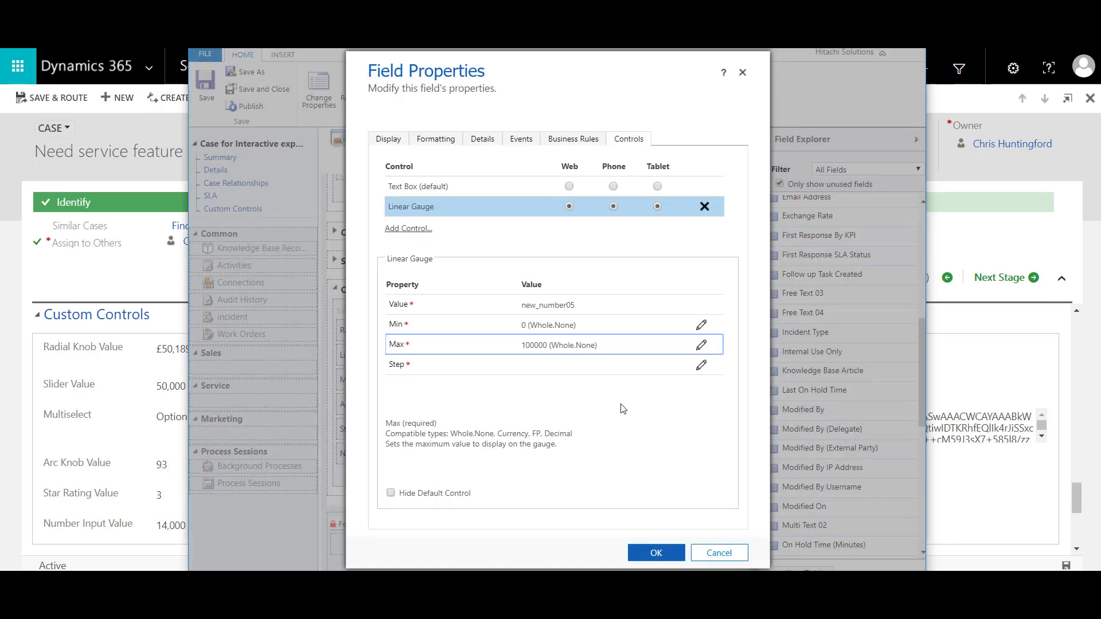
Bind the gauge's Step property to a static Whole.None value of 1000 and accept the Number 05 field properties.
click(429, 367)
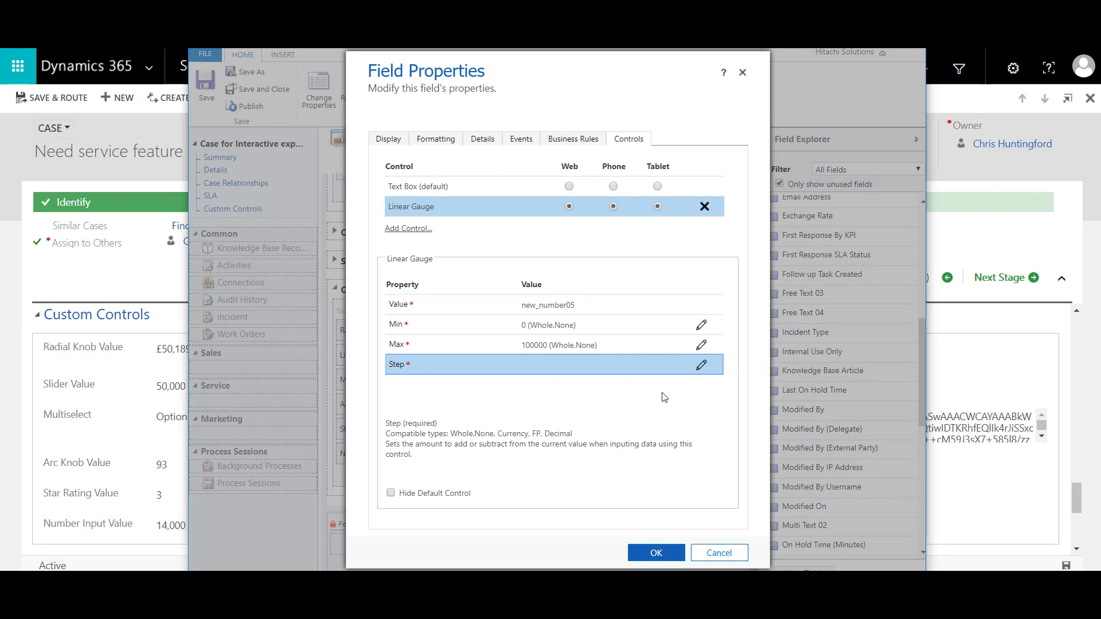
click(700, 365)
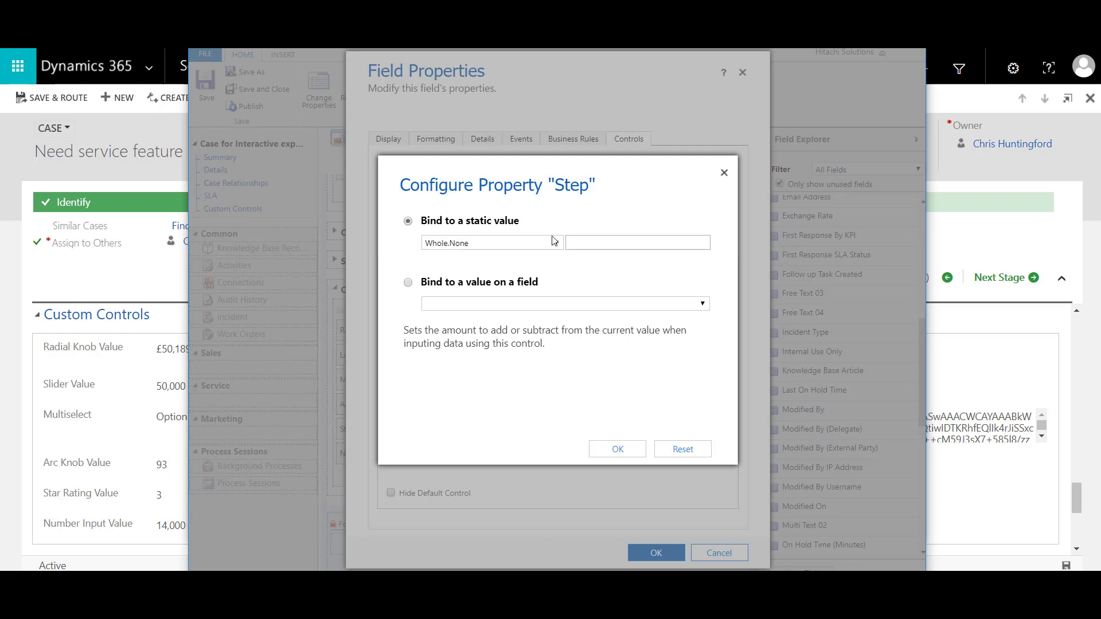
click(578, 246)
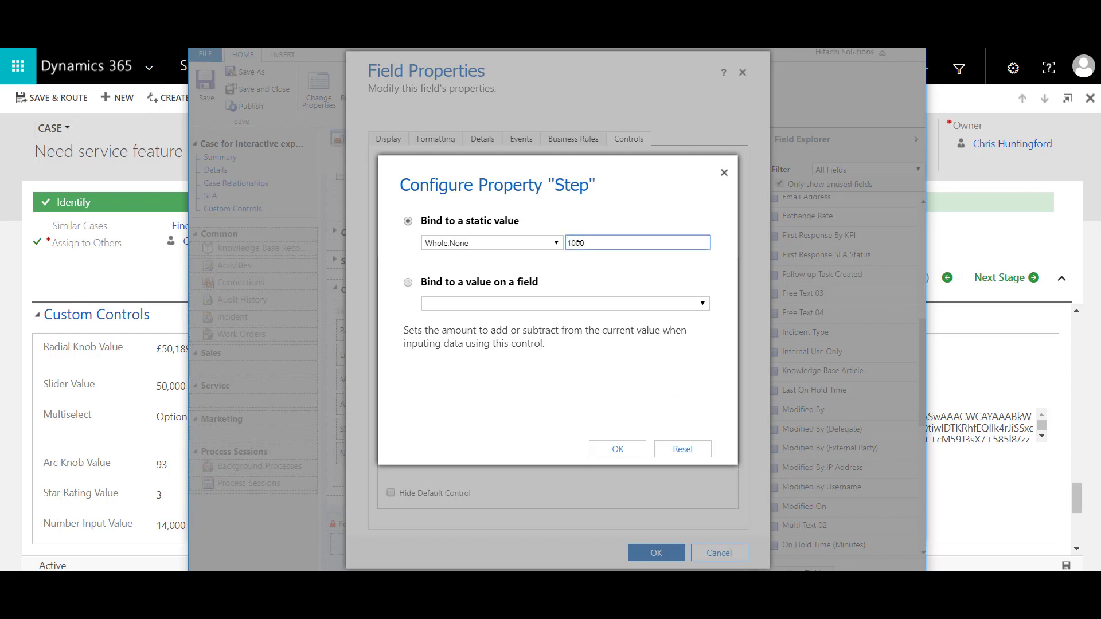
click(618, 450)
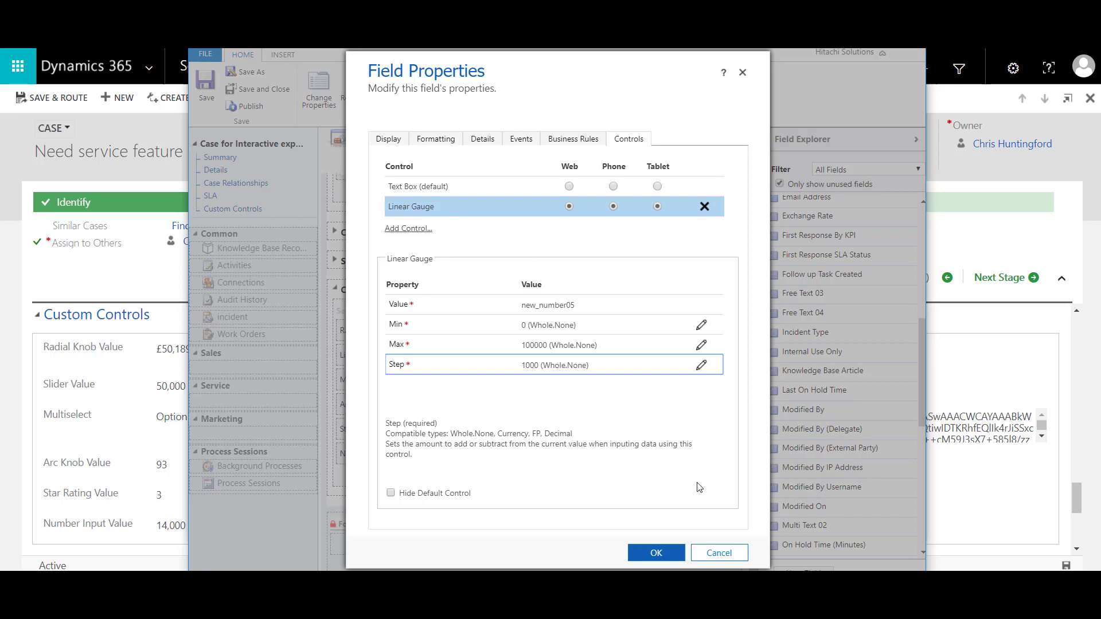
click(668, 553)
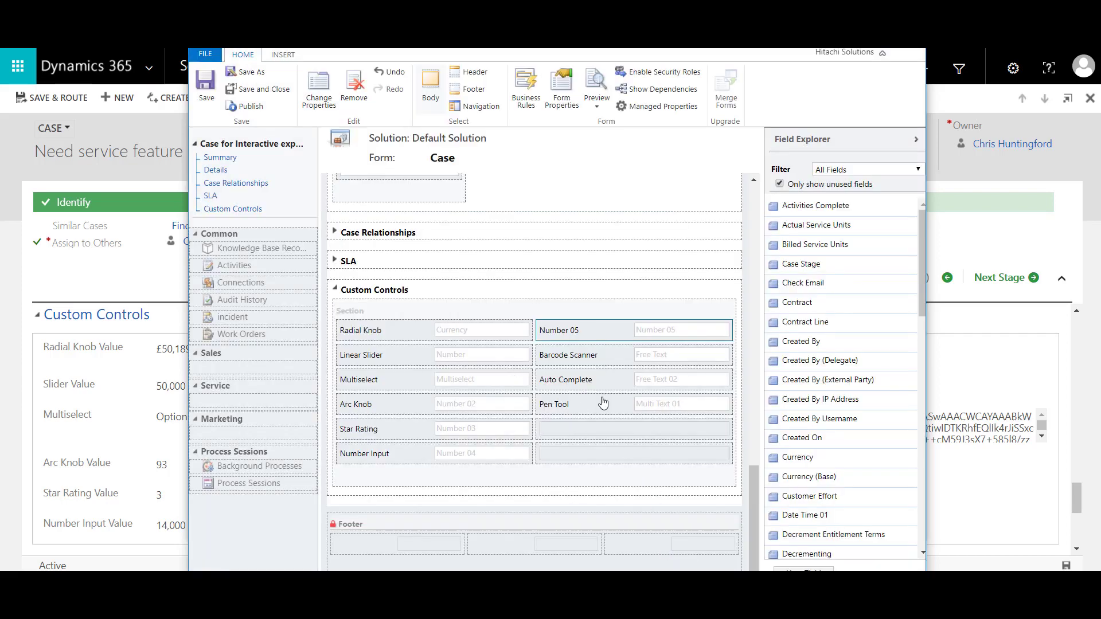
Check which custom controls are available for the Barcode Scanner text field, leaving its properties unchanged.
click(562, 361)
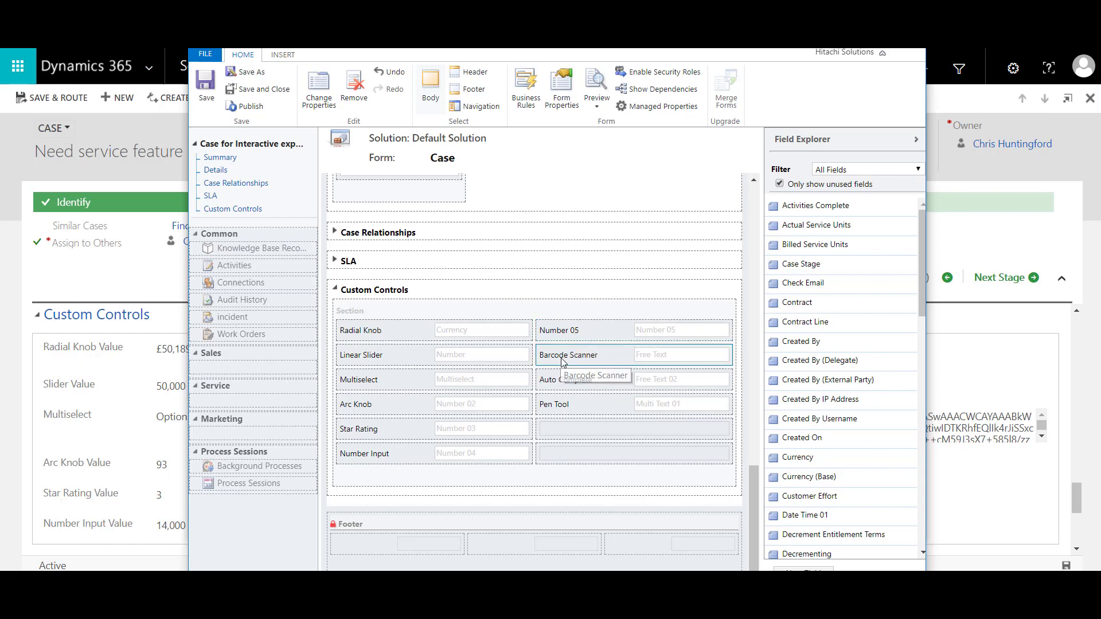
double_click(614, 353)
click(625, 141)
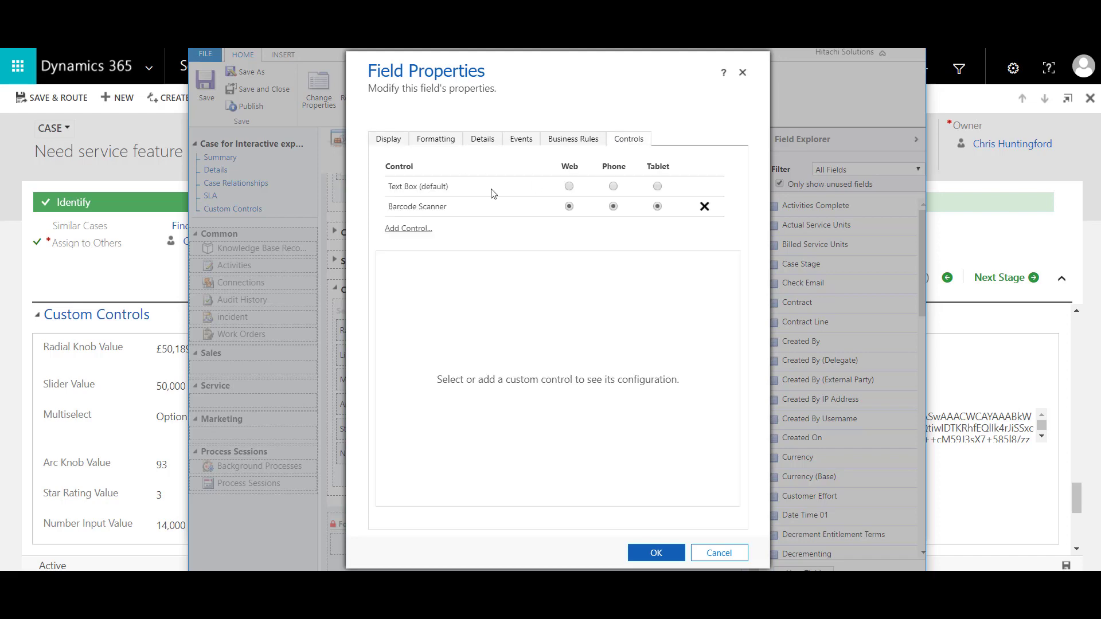
click(408, 229)
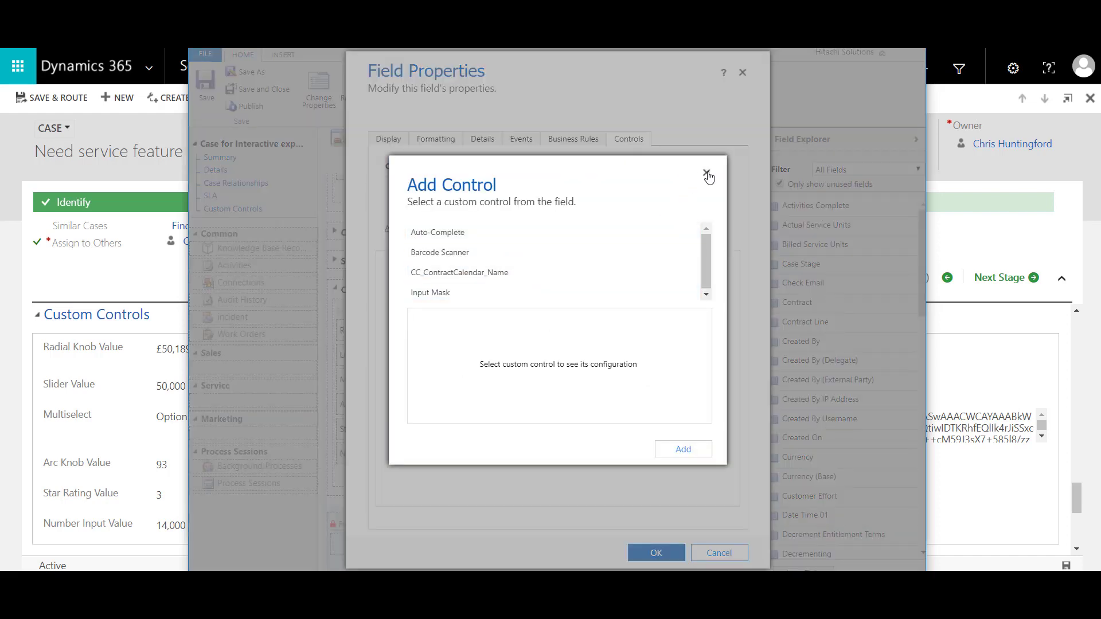
click(707, 173)
click(717, 553)
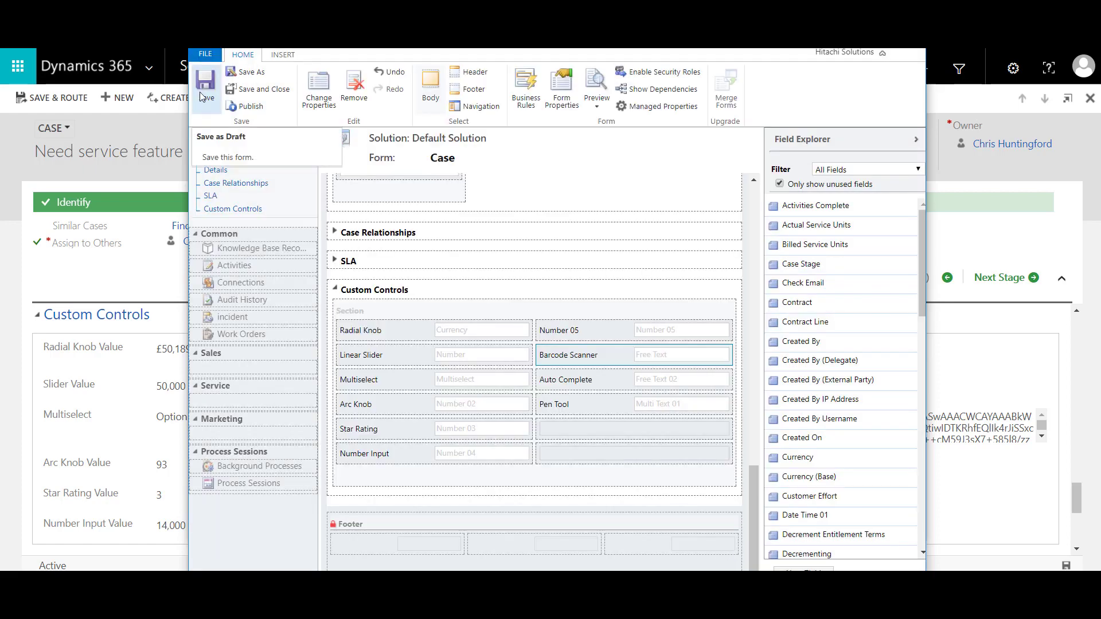
Save and close the case form, and close the Default Solution window.
click(202, 96)
click(255, 91)
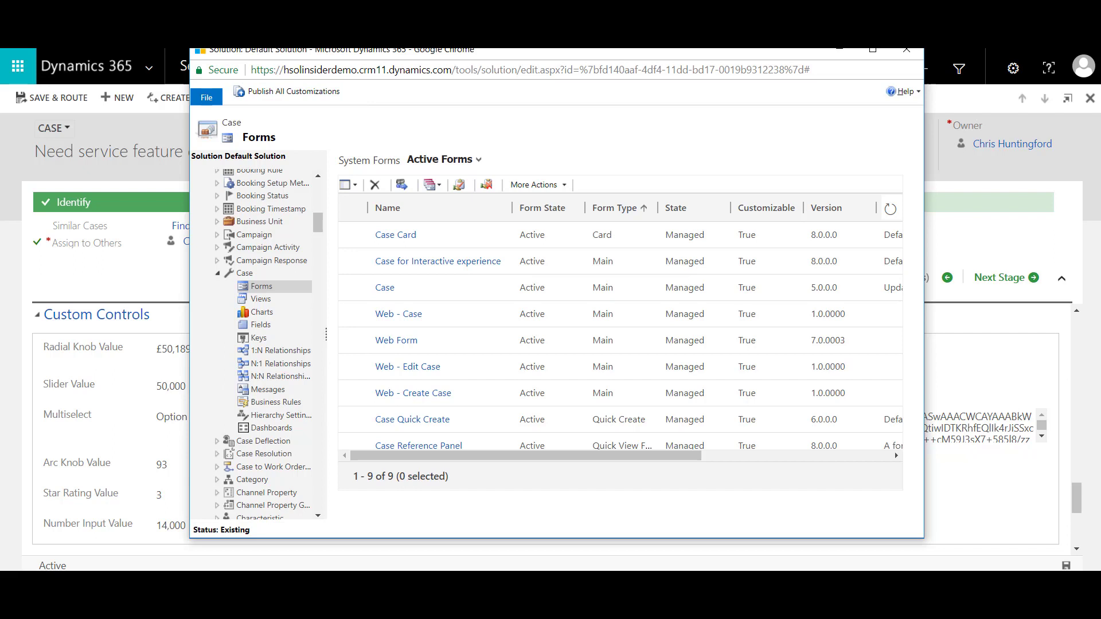
key(alt+F4)
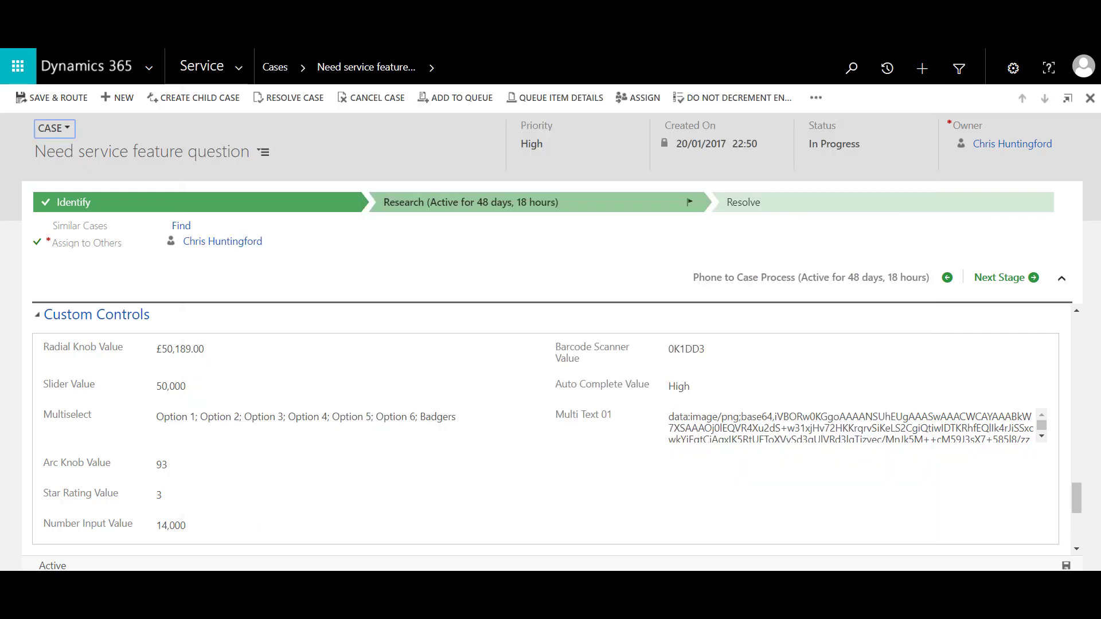
Switch to the Customer Service Hub app and show the Custom Controls fields of the Need service feature question case.
click(156, 71)
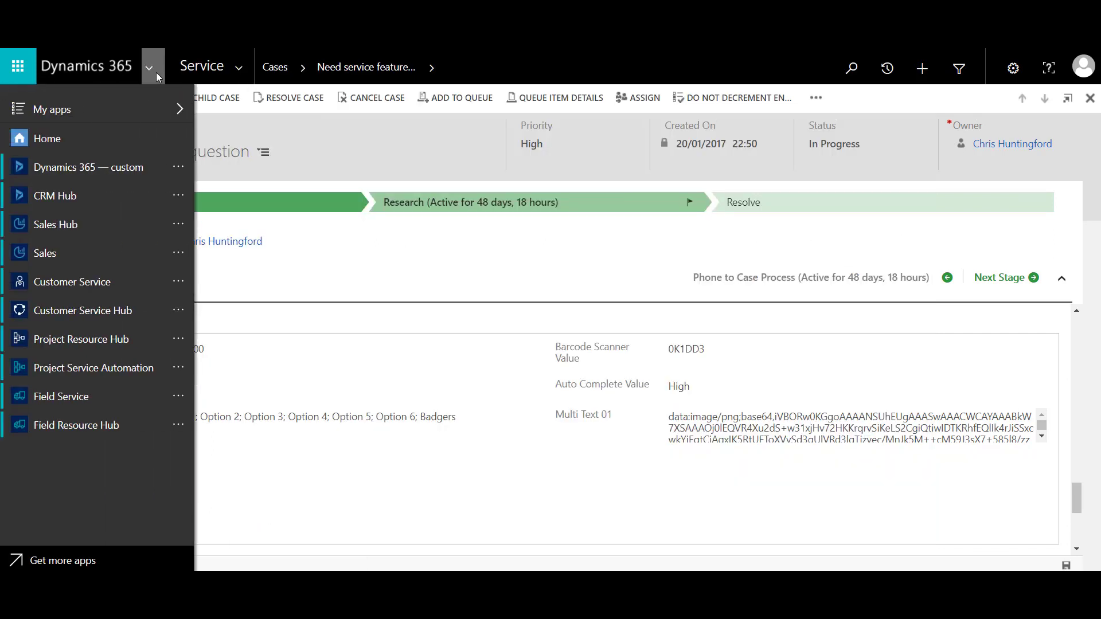
click(120, 310)
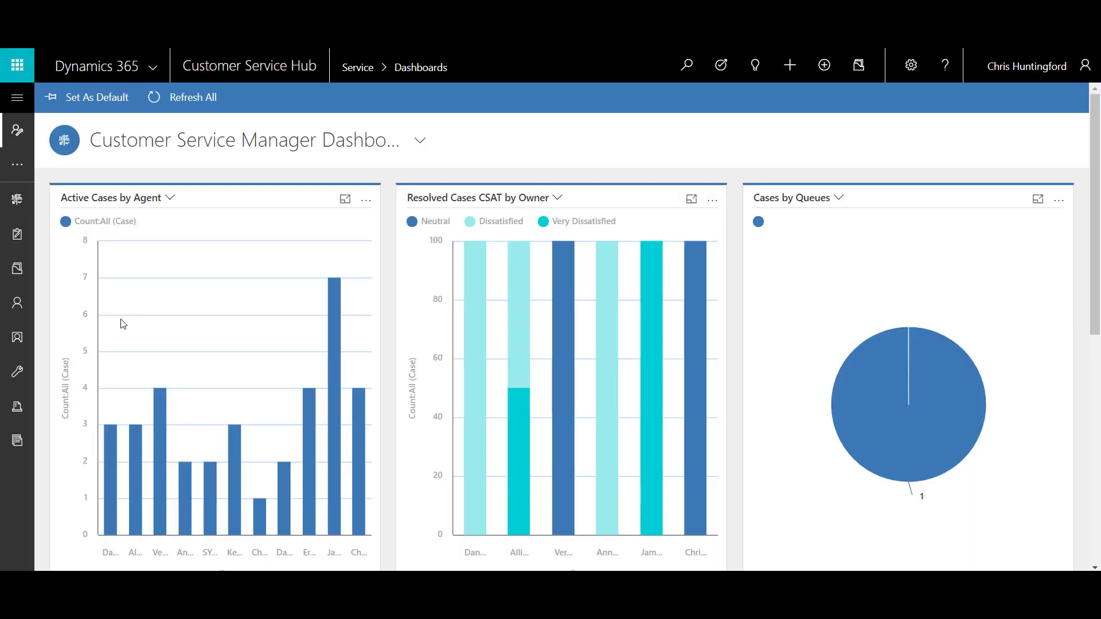
click(29, 373)
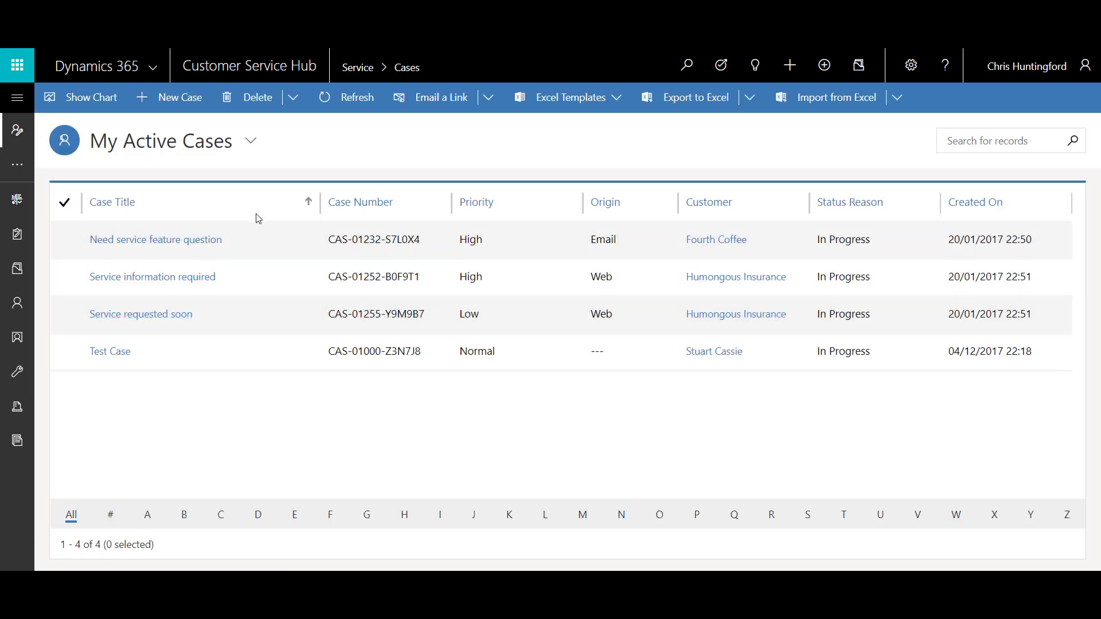
click(191, 246)
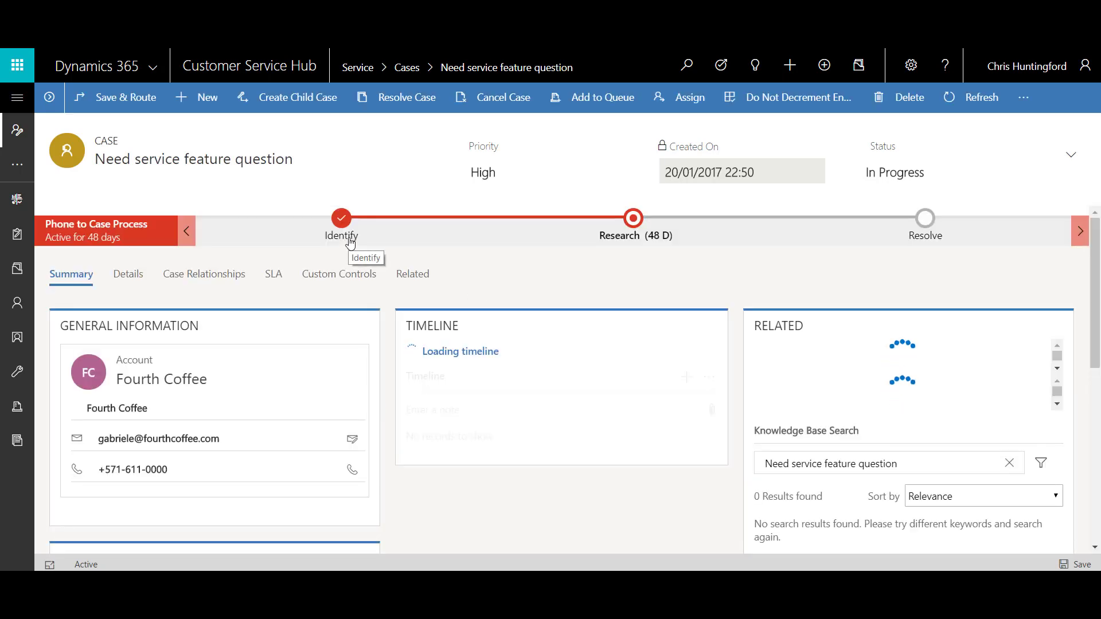
click(353, 275)
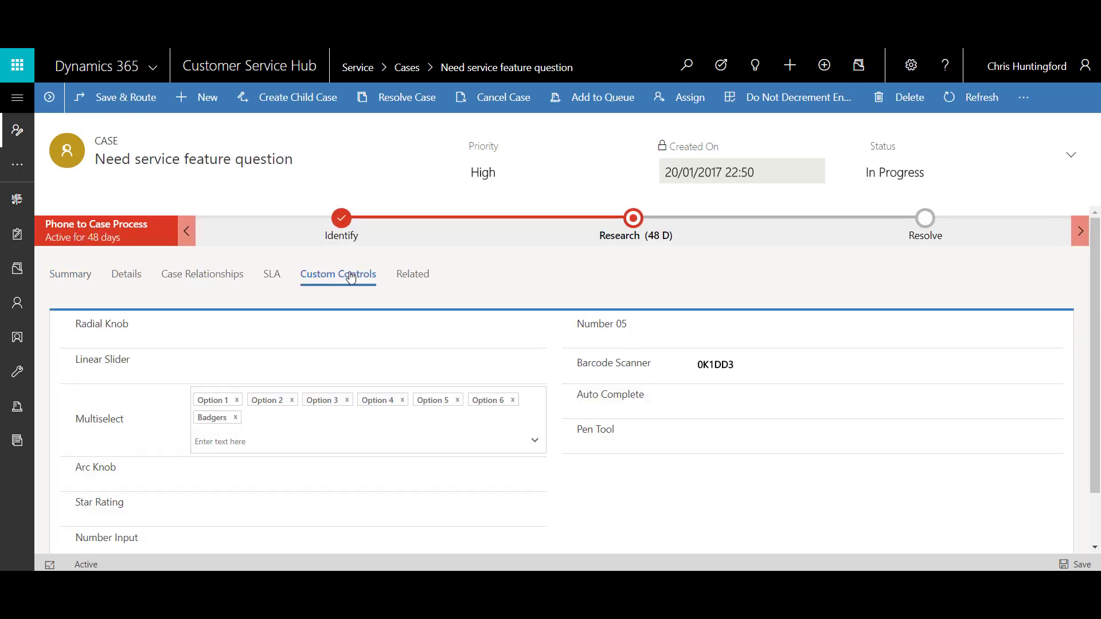
Clear the Barcode Scanner value, set the Number 05 gauge to 40000, and save the case.
drag(973, 328, 828, 334)
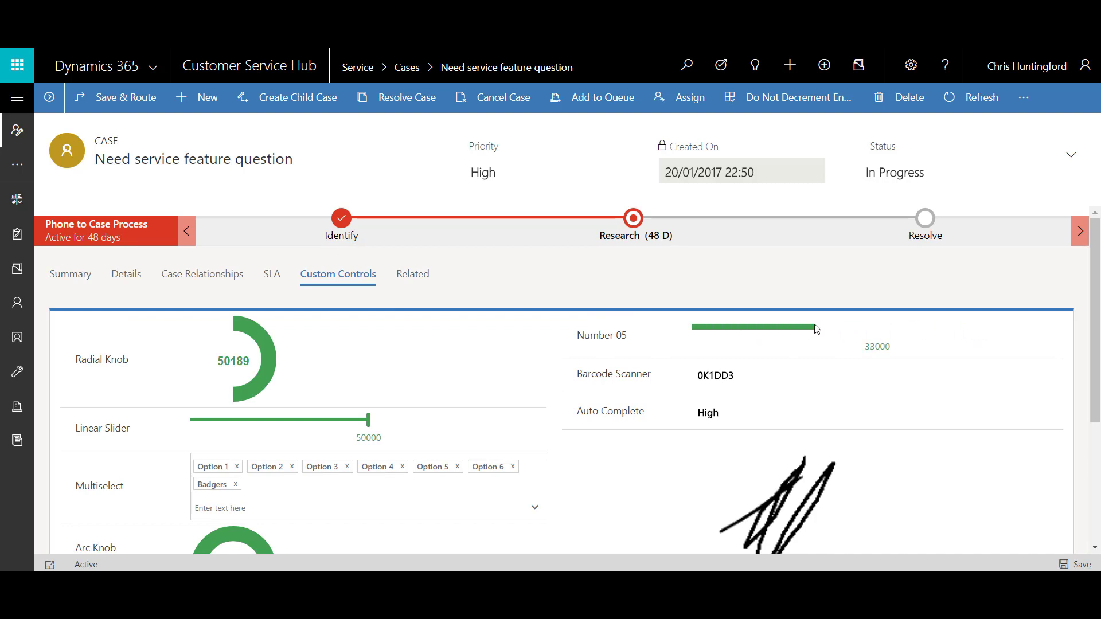
double_click(723, 374)
key(BackSpace)
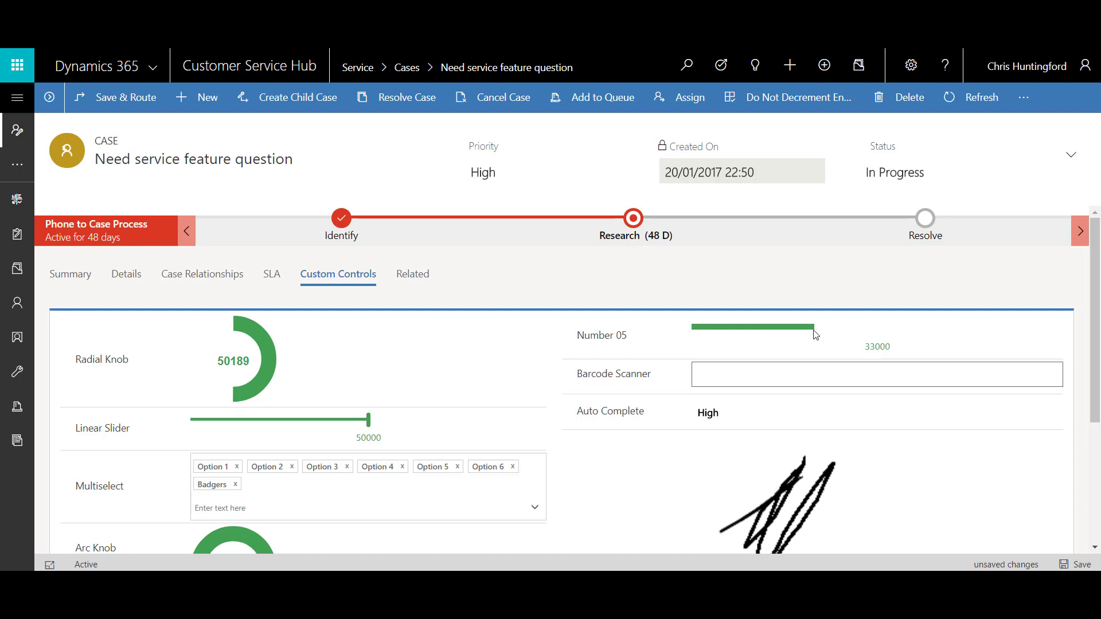
drag(816, 329, 841, 329)
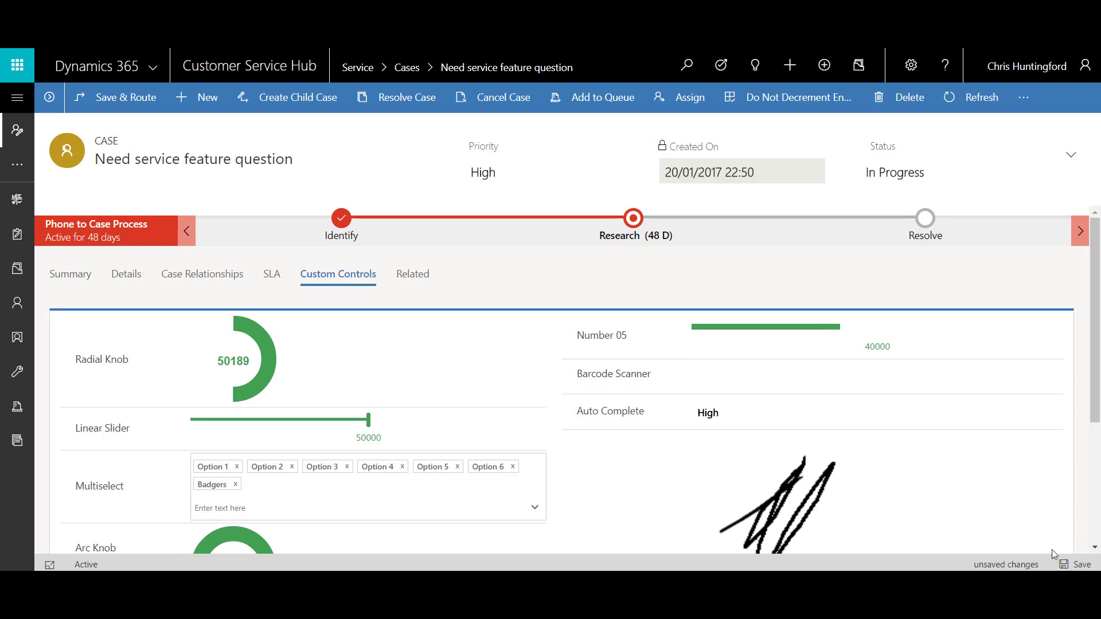
click(1073, 566)
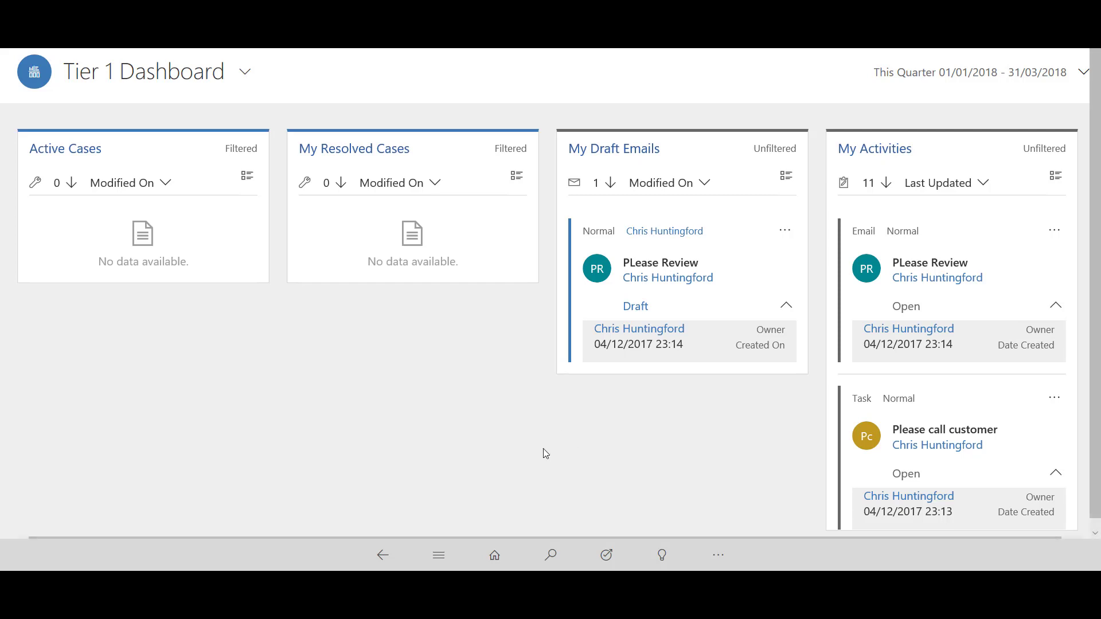
In the maximized Dynamics 365 app window showing the Tier 1 Dashboard, open the Need service feature question case and show its Custom Controls fields.
key(super+Down)
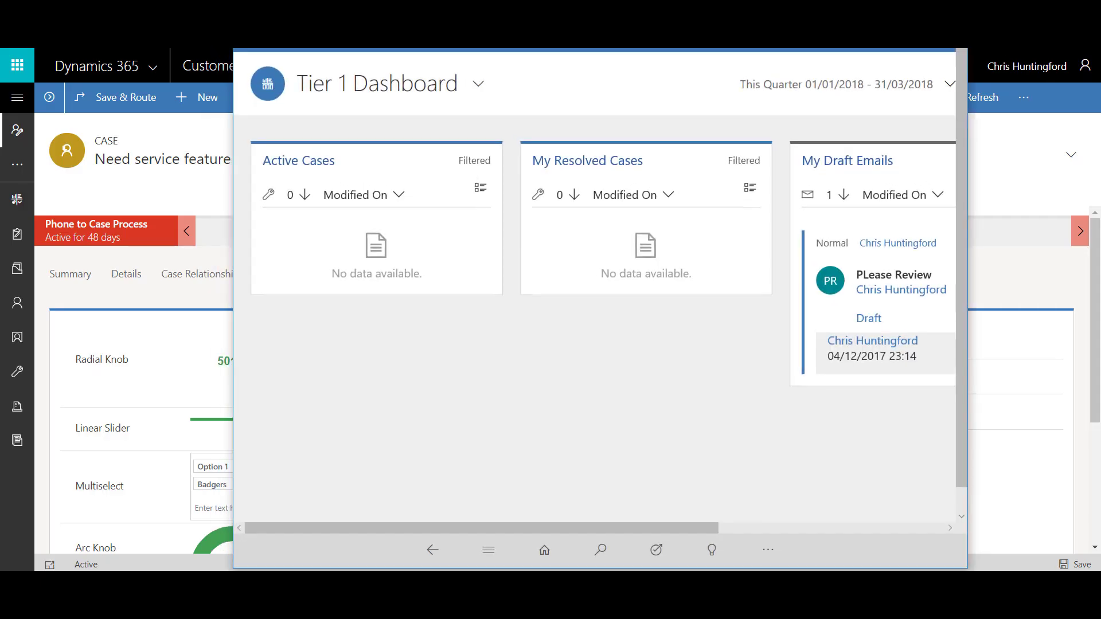
key(super+Up)
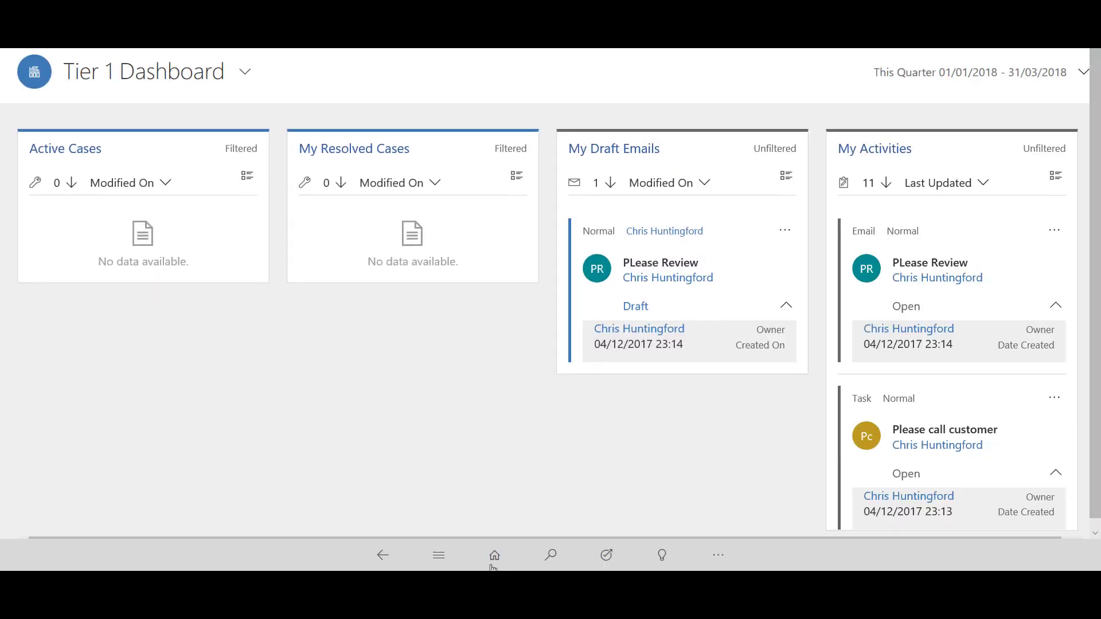
click(438, 555)
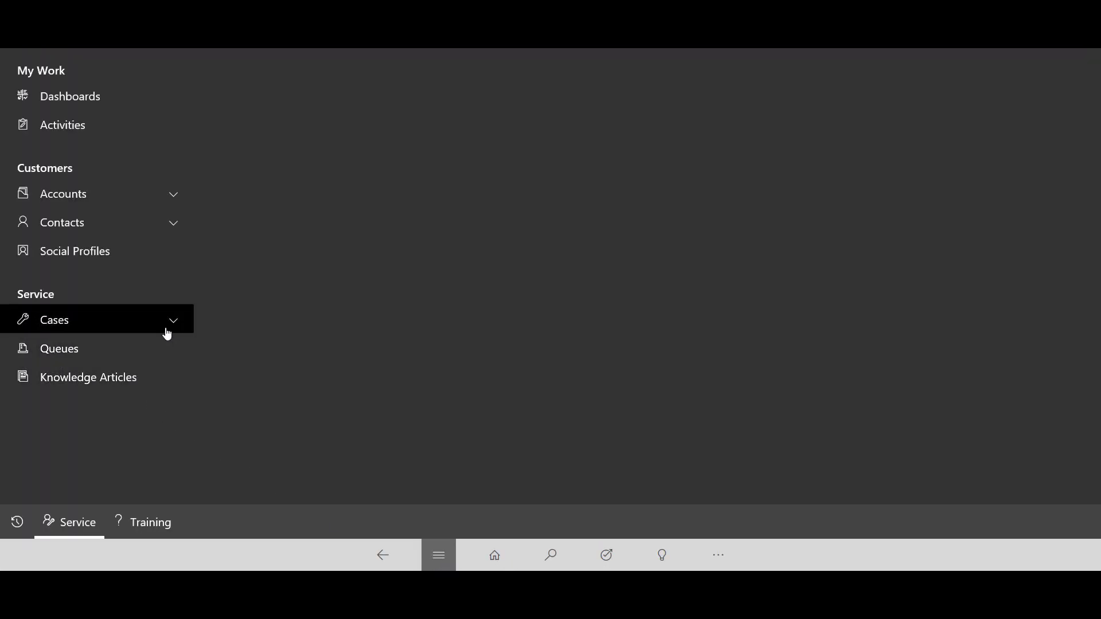
click(172, 329)
click(105, 350)
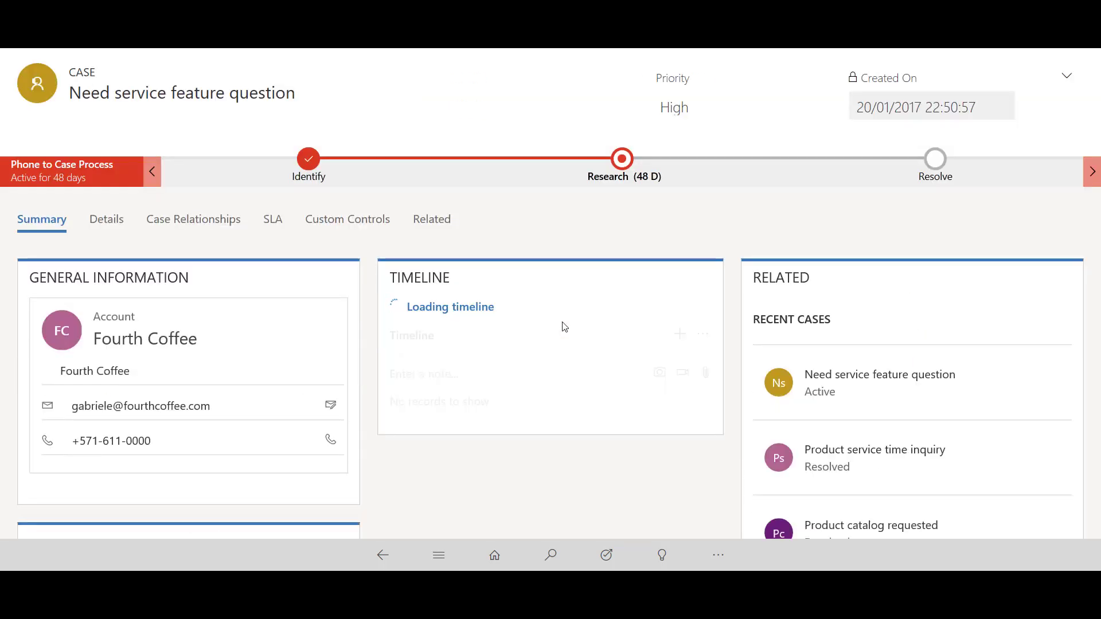
click(363, 224)
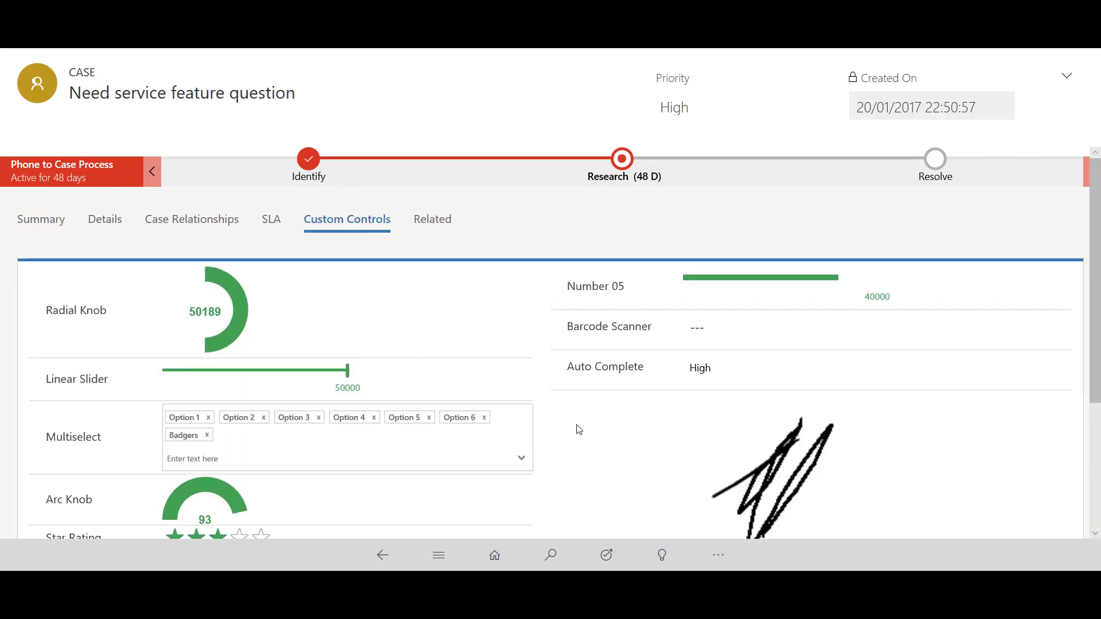
Activate the Barcode Scanner and Auto Complete fields without changing their values, and launch the camera scanner for the Barcode Scanner field.
click(786, 365)
click(771, 325)
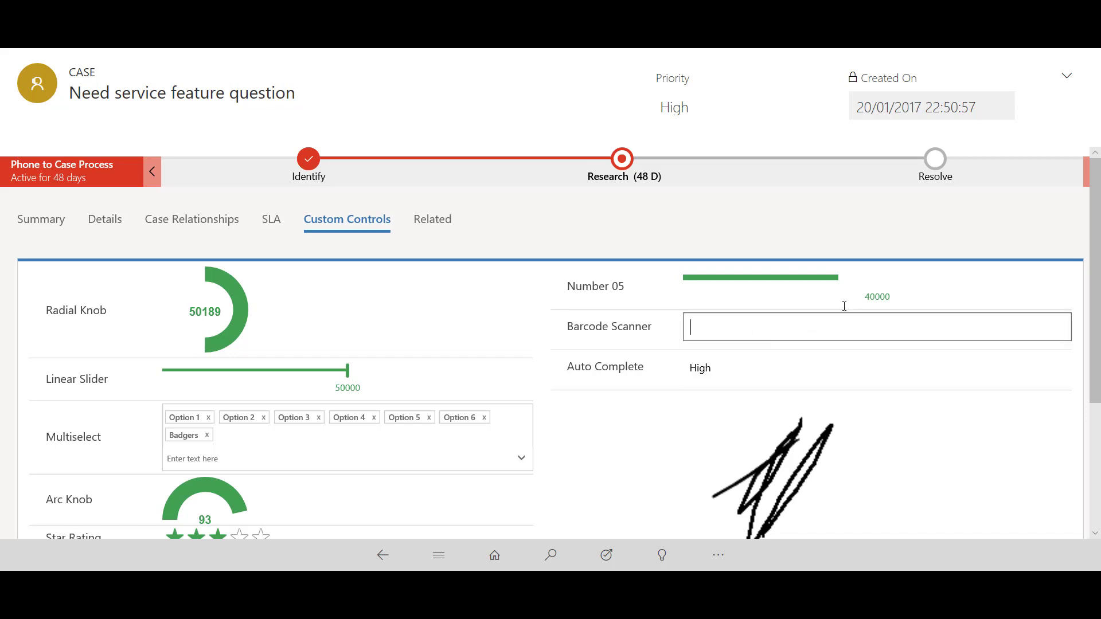
click(775, 366)
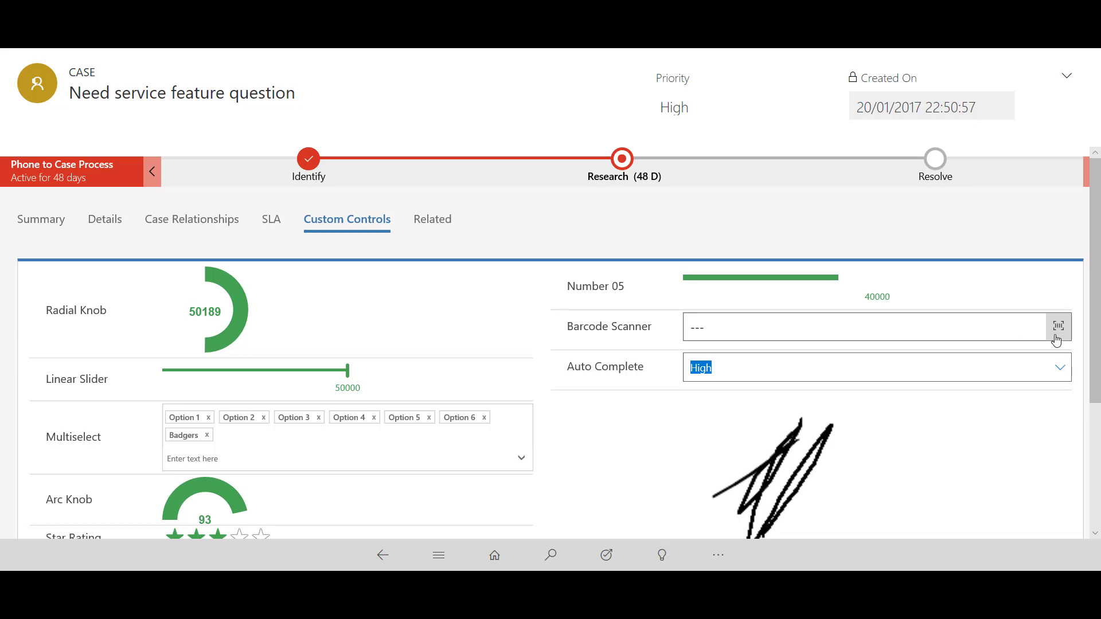
click(1062, 336)
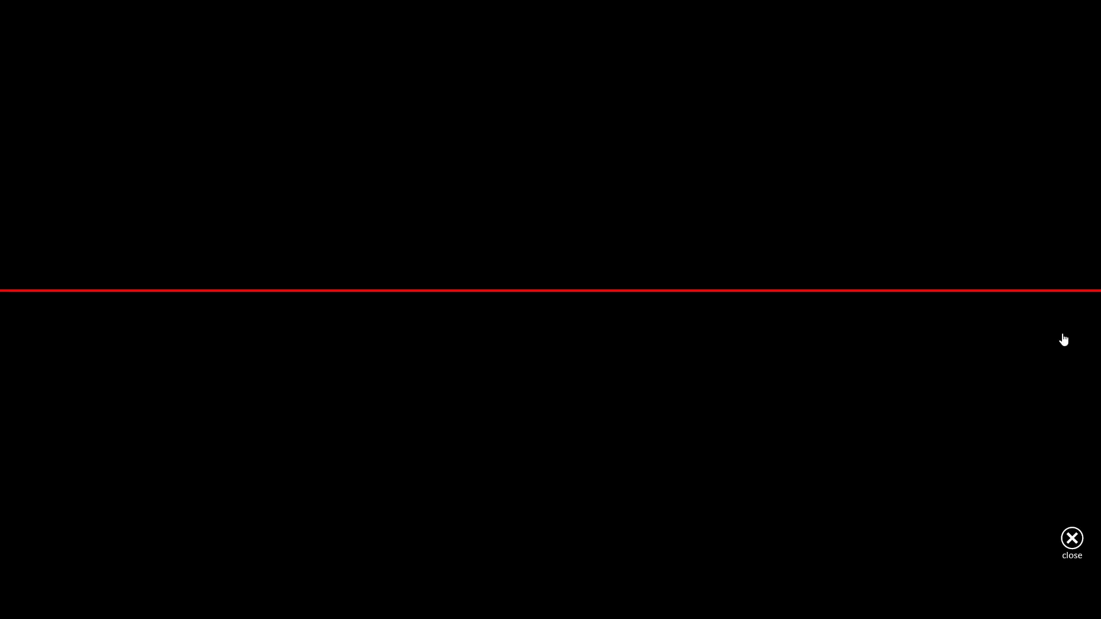